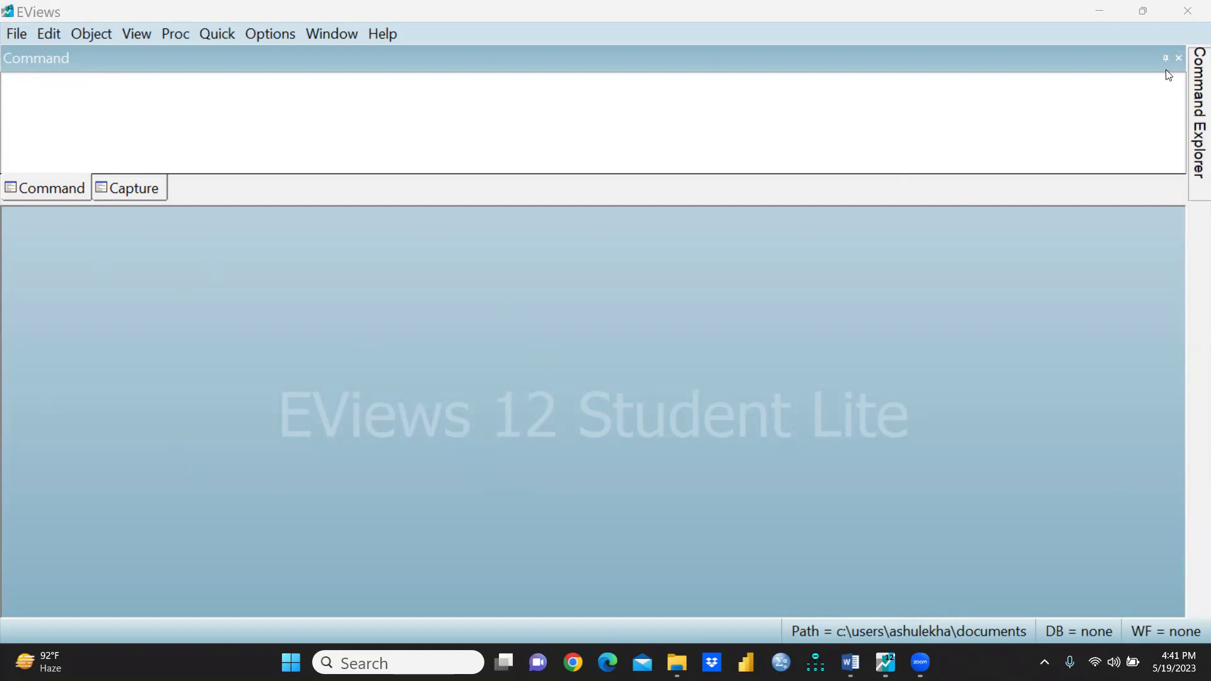
# - Toggle the command window's auto-hide and leave it docked permanently again
pyautogui.click(1164, 60)
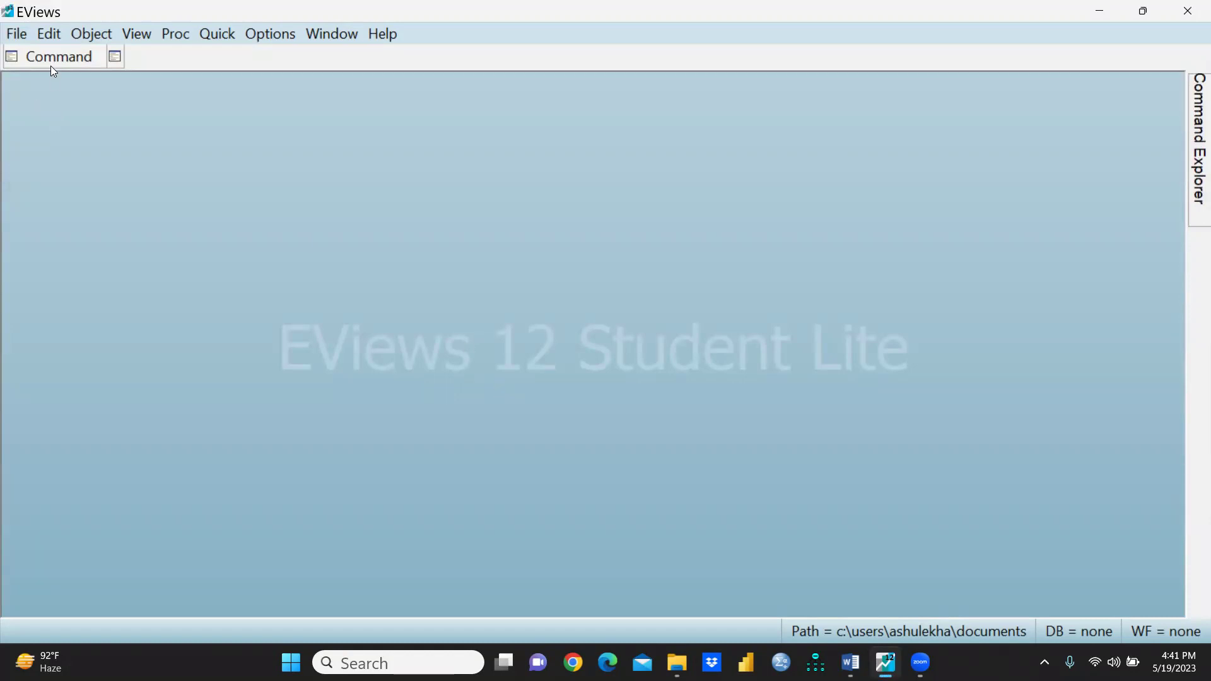
pyautogui.click(1196, 91)
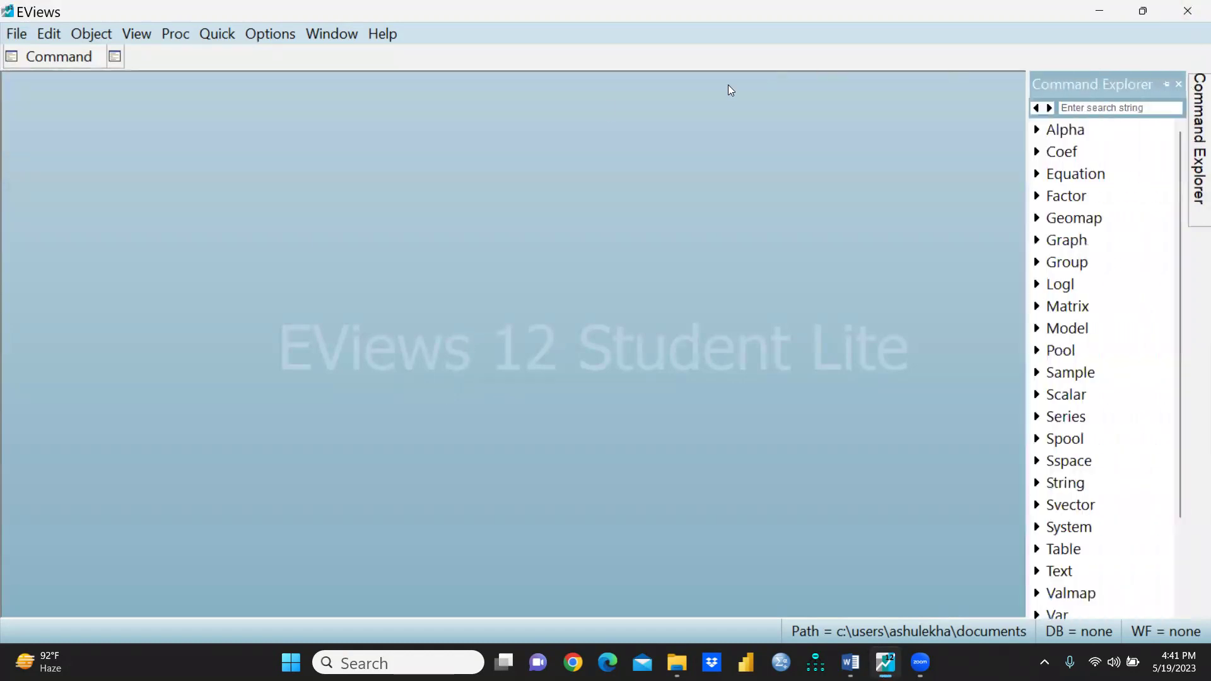
pyautogui.click(34, 55)
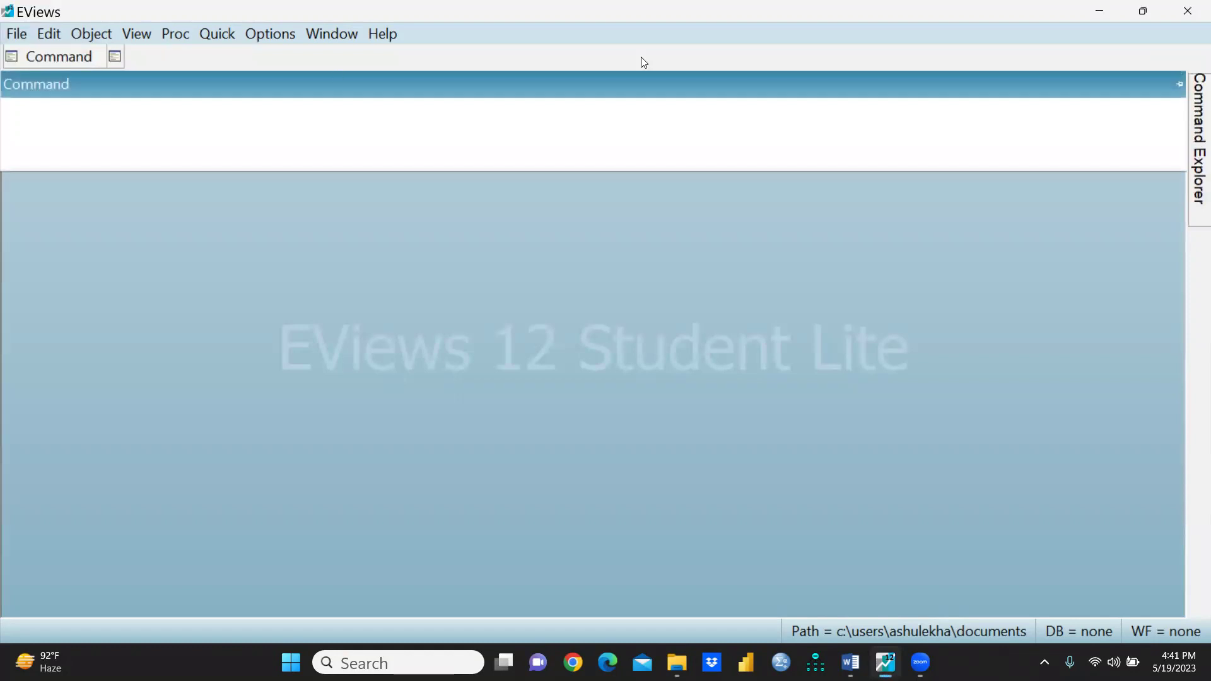
pyautogui.click(1177, 88)
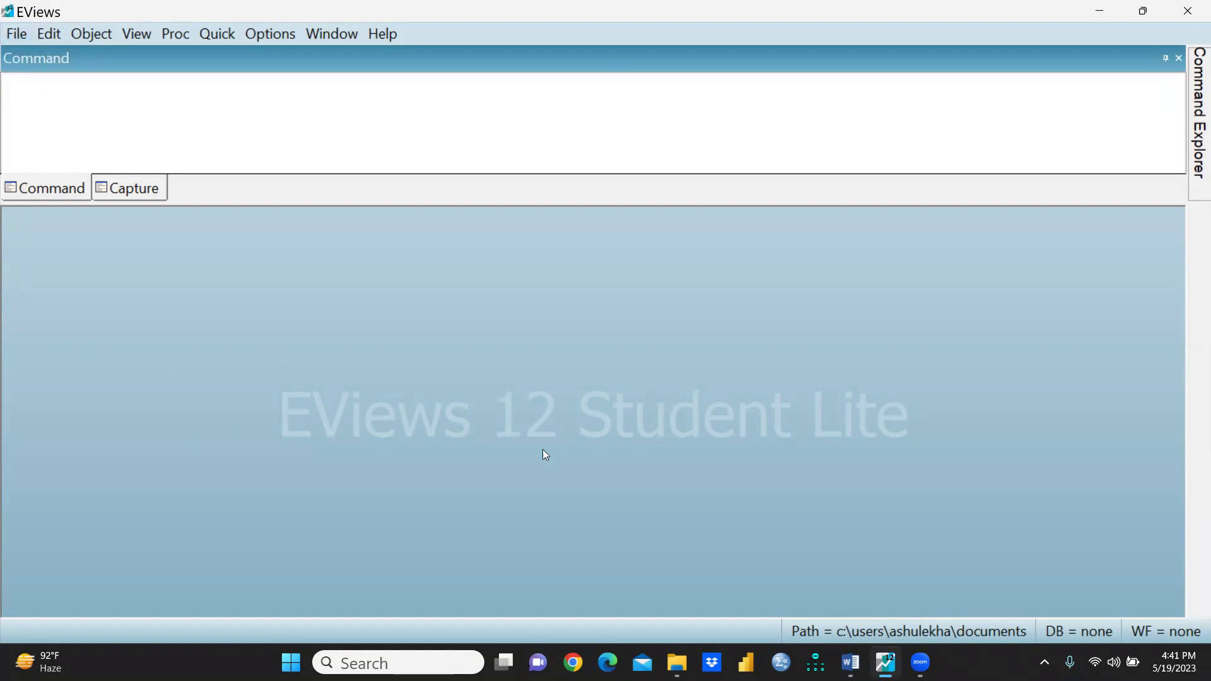
pyautogui.moveTo(1194, 79)
# - Start a new workfile from the File menu and list its structure types
pyautogui.click(17, 36)
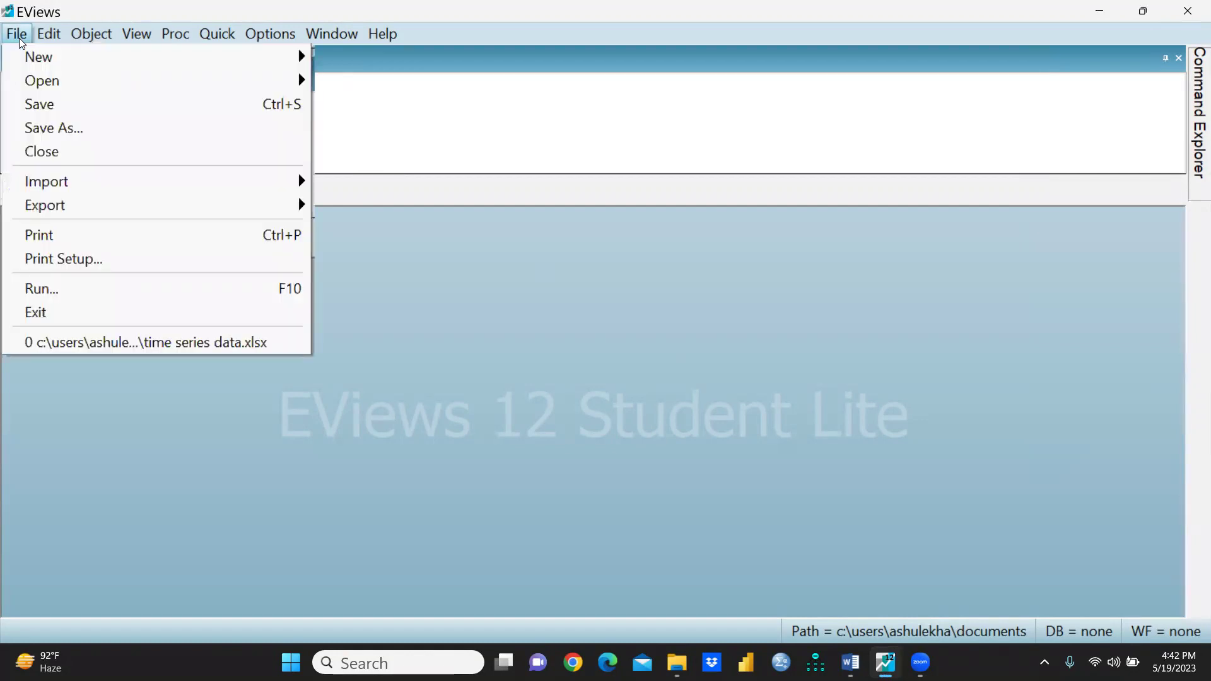
pyautogui.moveTo(31, 58)
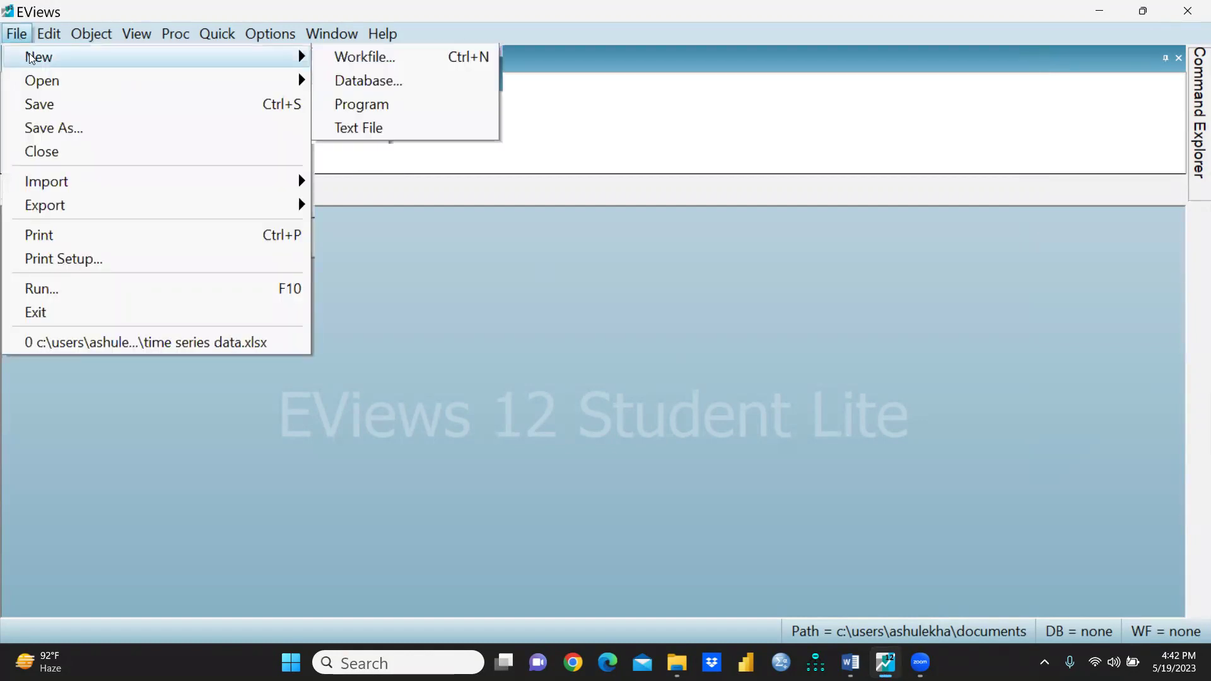
pyautogui.click(397, 64)
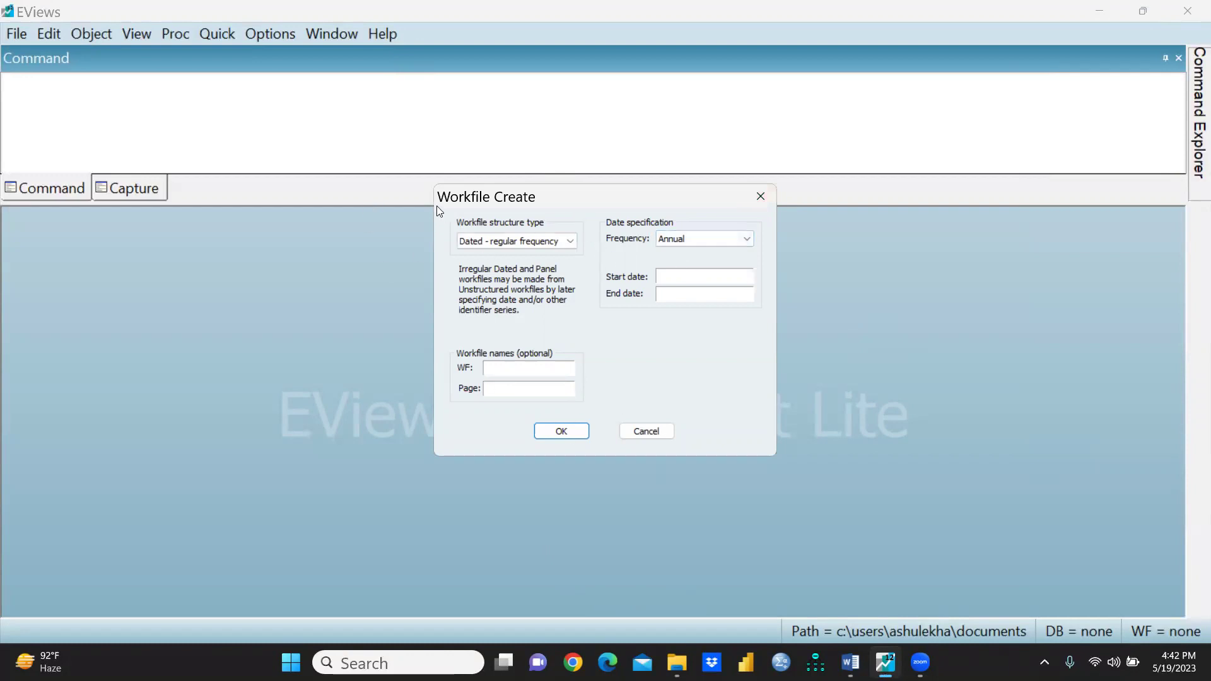
pyautogui.click(571, 245)
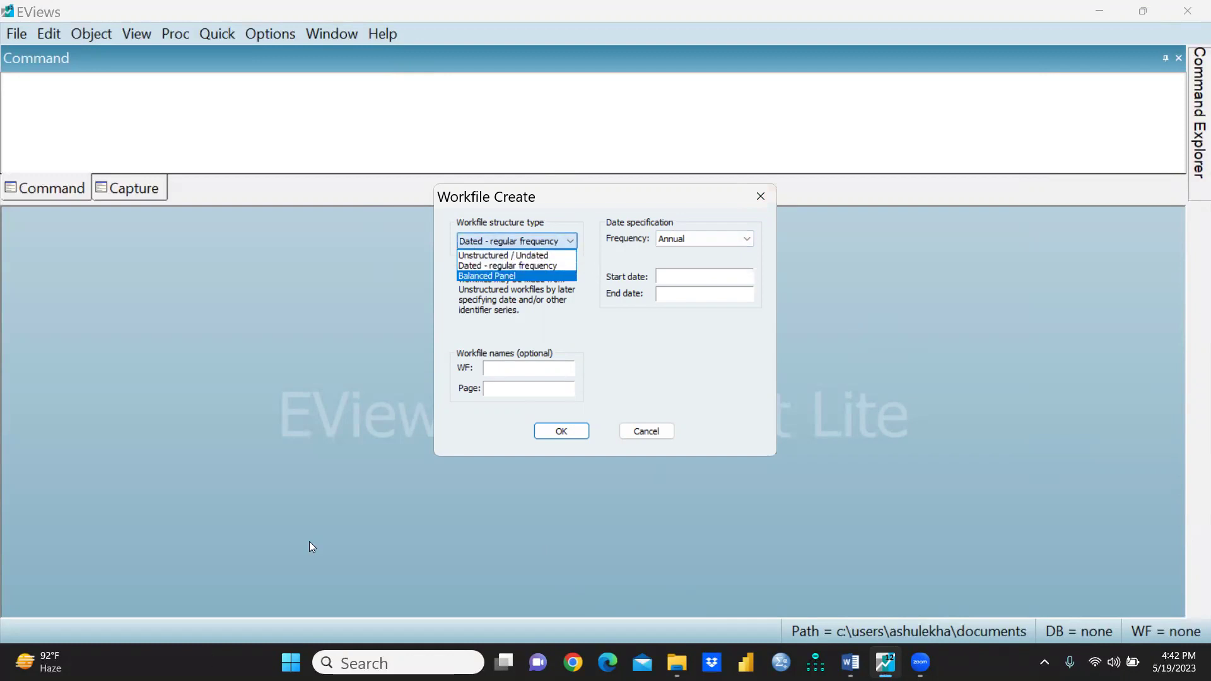
# - Change the Windows display scale to 150% (Recommended) under System > Display
pyautogui.click(290, 662)
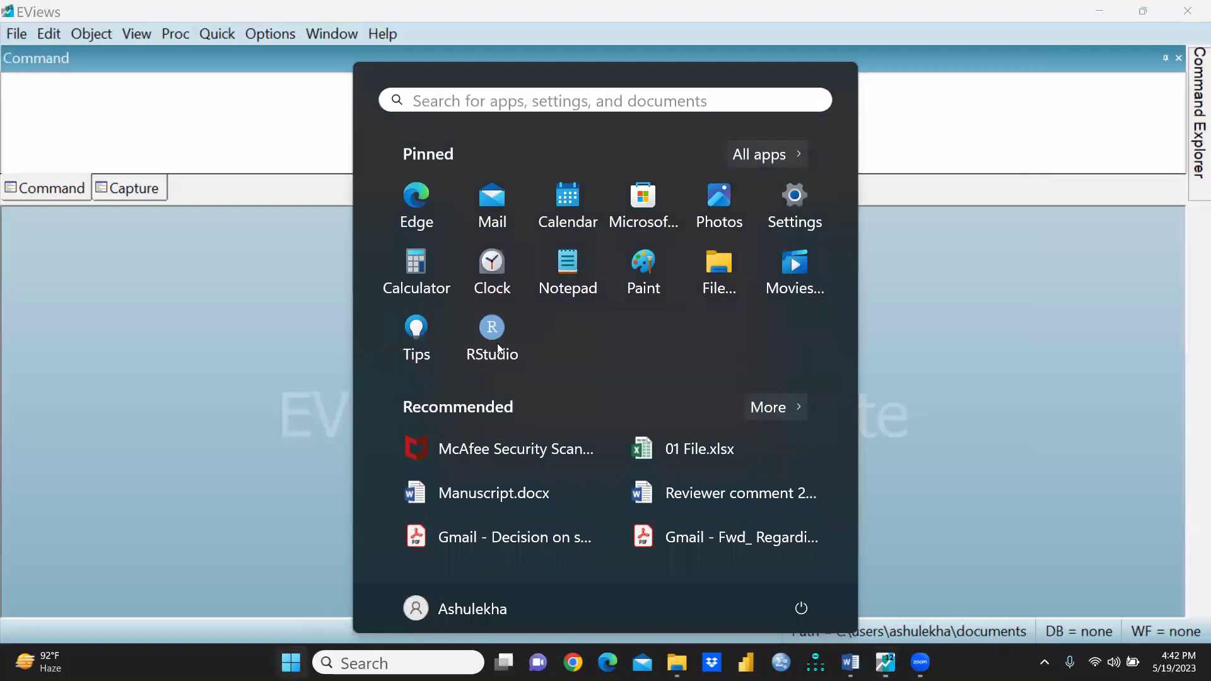
pyautogui.click(794, 208)
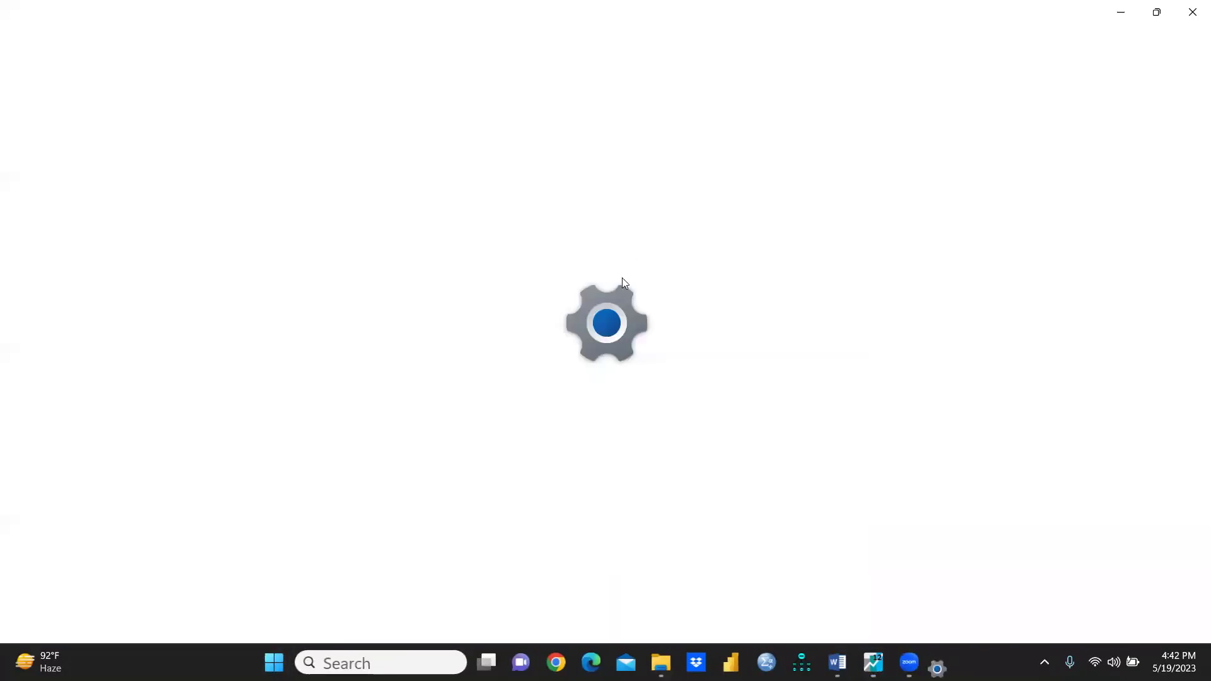
pyautogui.click(383, 291)
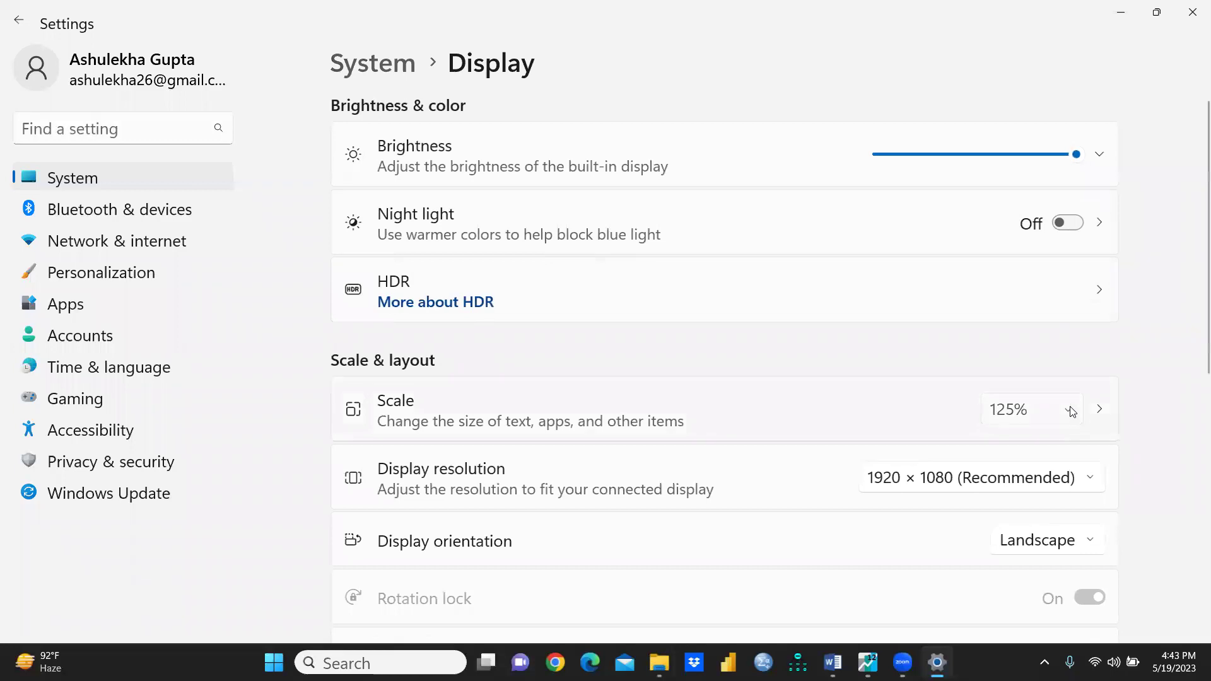
pyautogui.click(1072, 410)
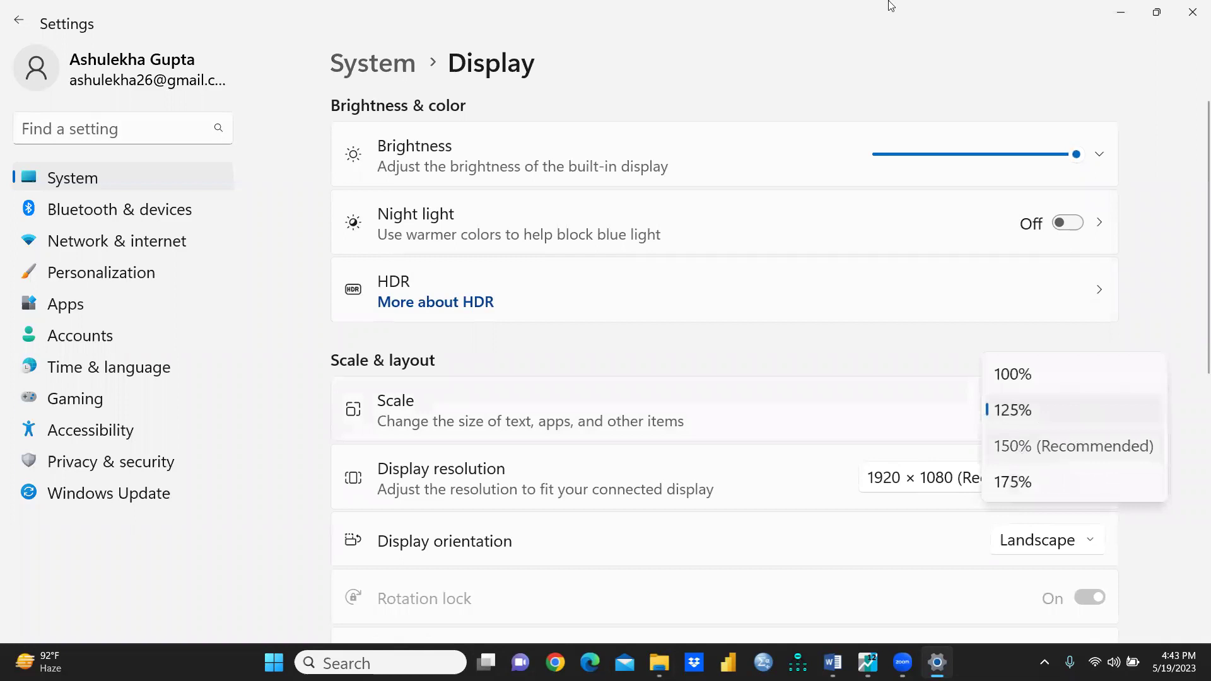
pyautogui.click(1072, 446)
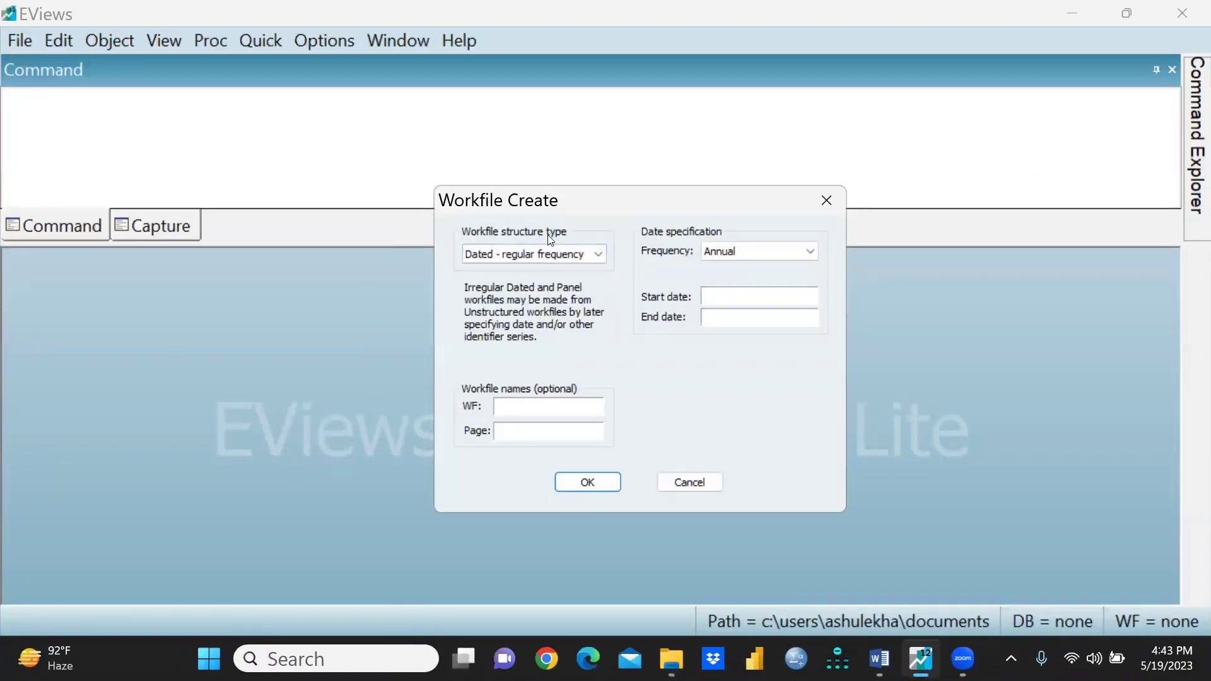
# - Expand the Workfile structure type list in the Workfile Create dialog
pyautogui.click(603, 254)
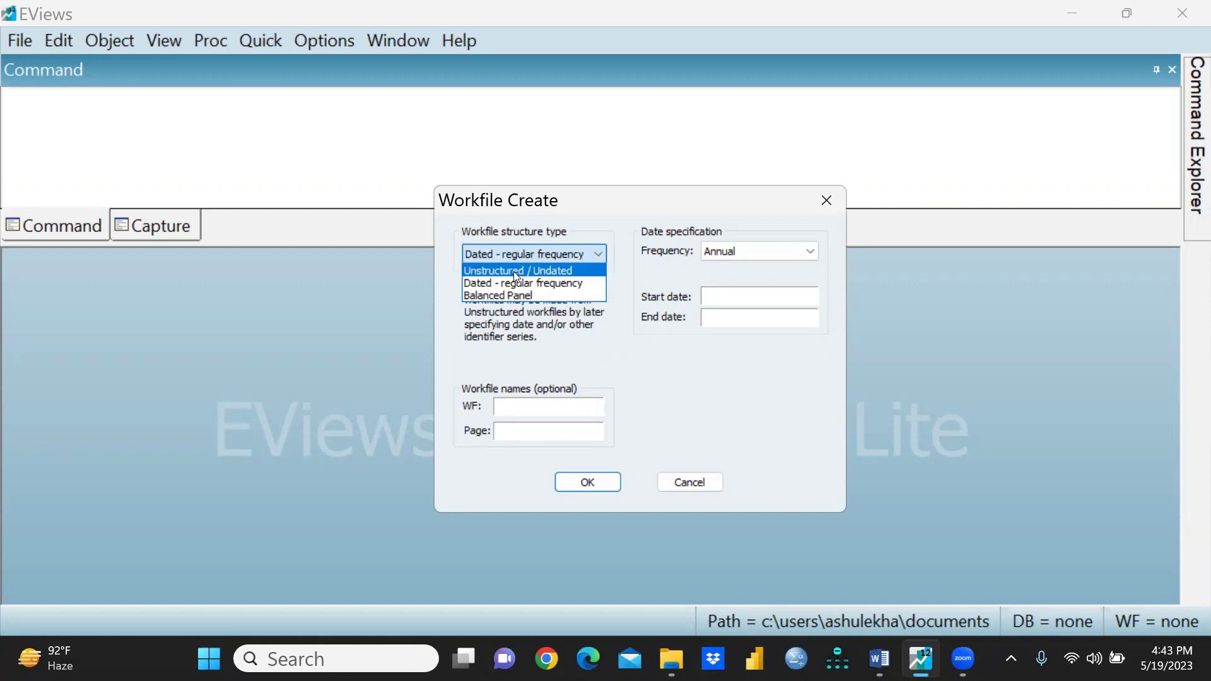
# - Choose Unstructured / Undated, name it WF1 with page 1, and set 16 observations
pyautogui.click(514, 271)
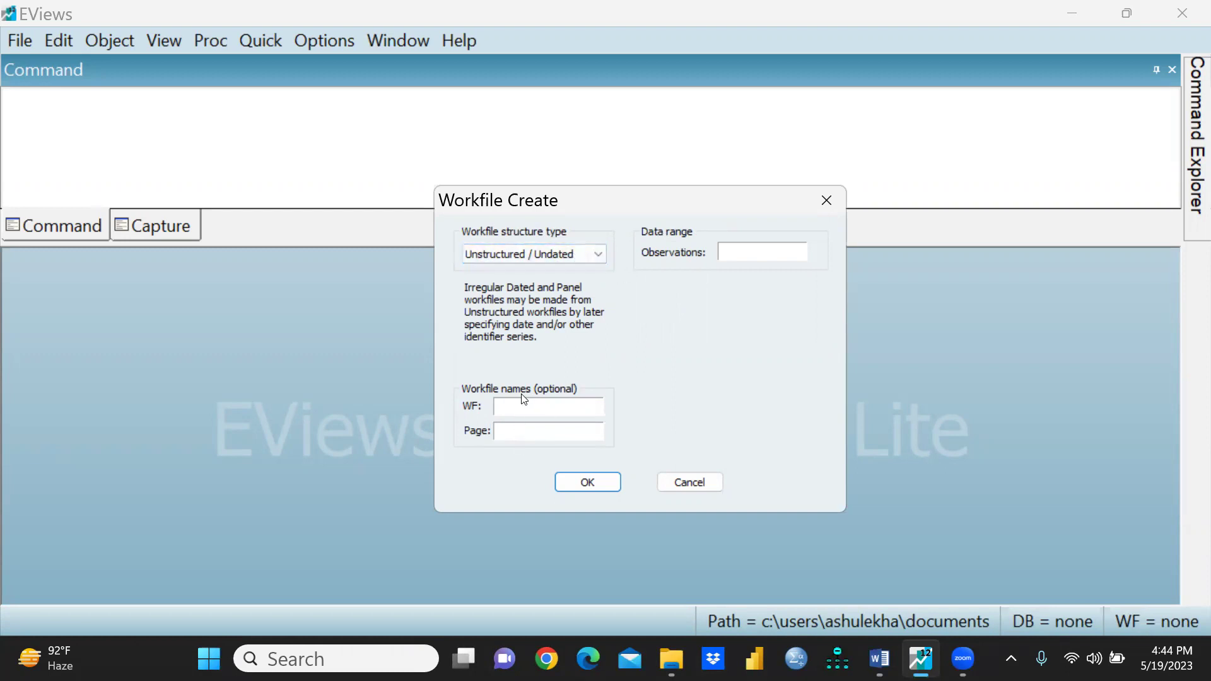
pyautogui.click(503, 410)
pyautogui.write('WF1')
pyautogui.click(509, 430)
pyautogui.write('1')
pyautogui.click(756, 251)
pyautogui.click(735, 252)
pyautogui.write('16')
pyautogui.click(588, 481)
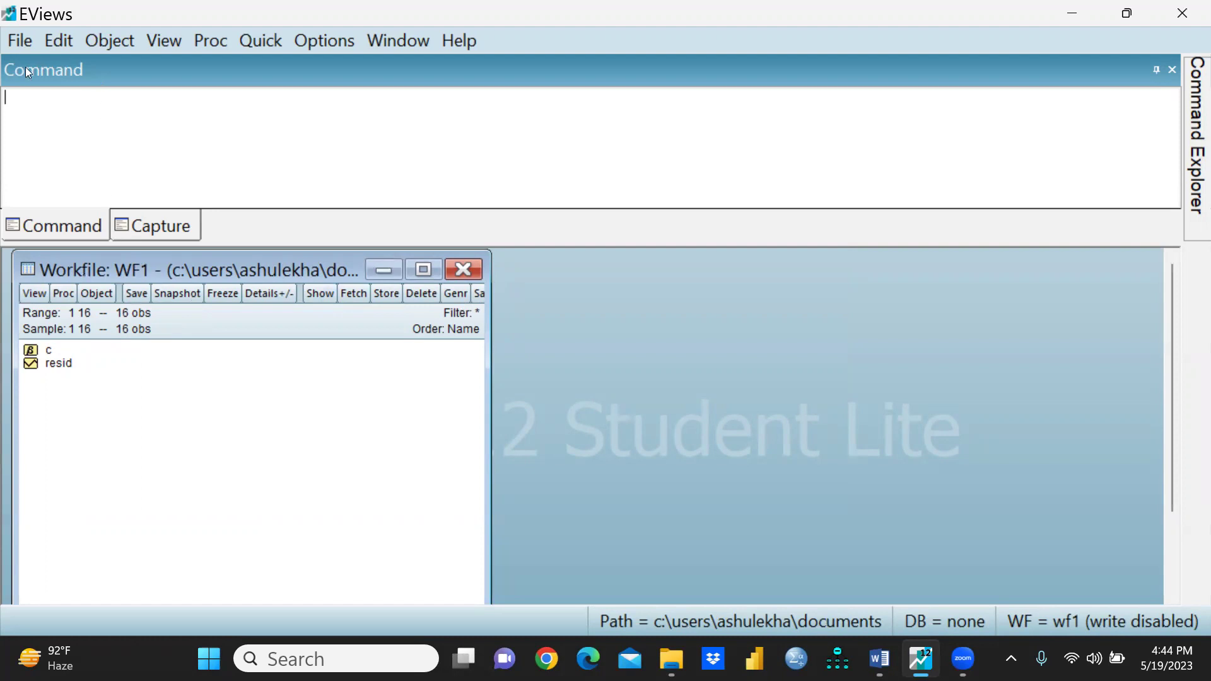
# - Start another new workfile with dated regular frequency structure and name it WF2
pyautogui.click(16, 43)
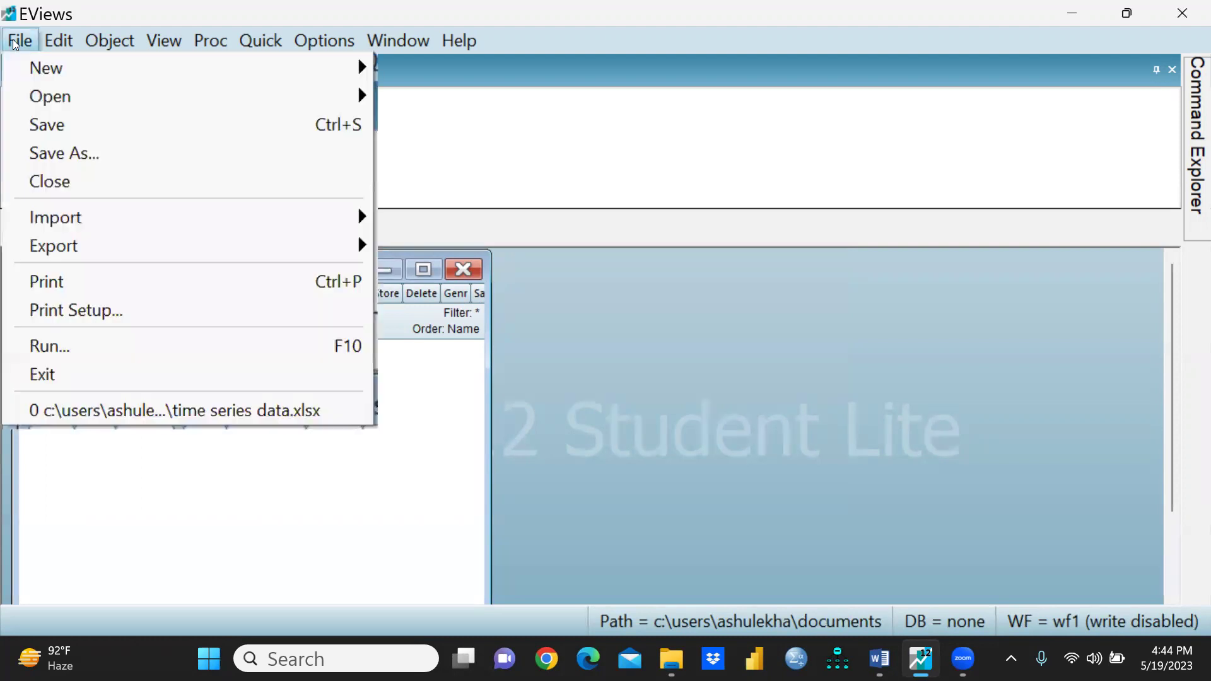
pyautogui.moveTo(115, 75)
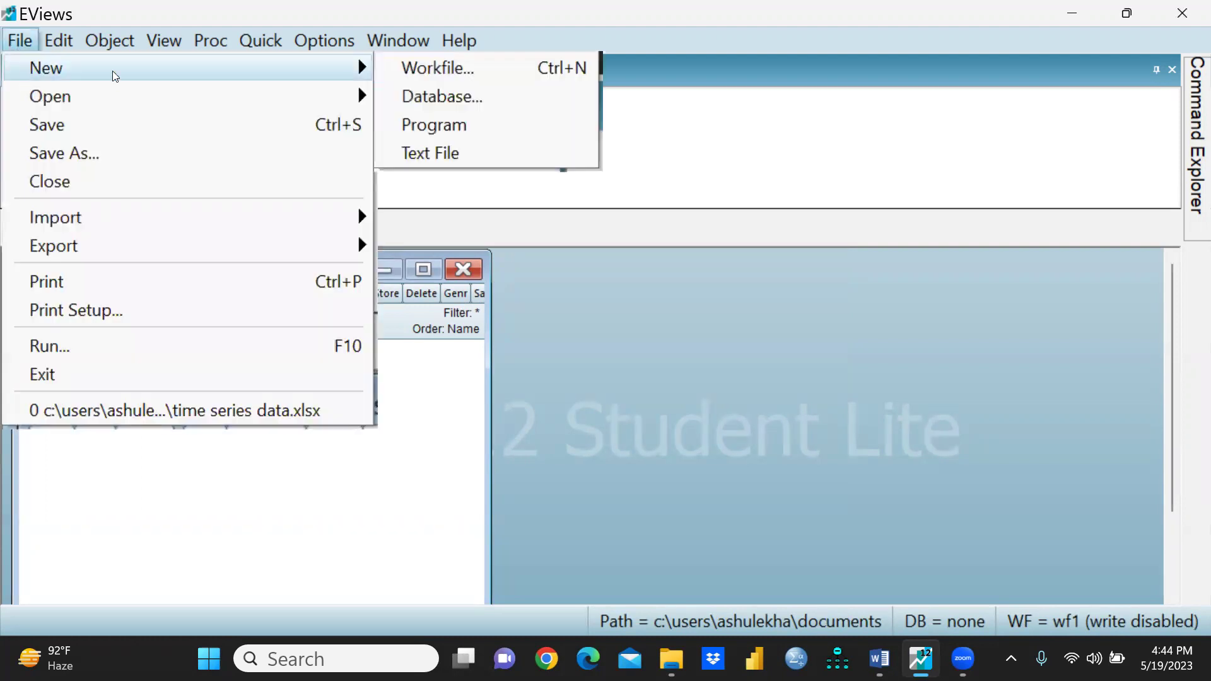
pyautogui.click(413, 76)
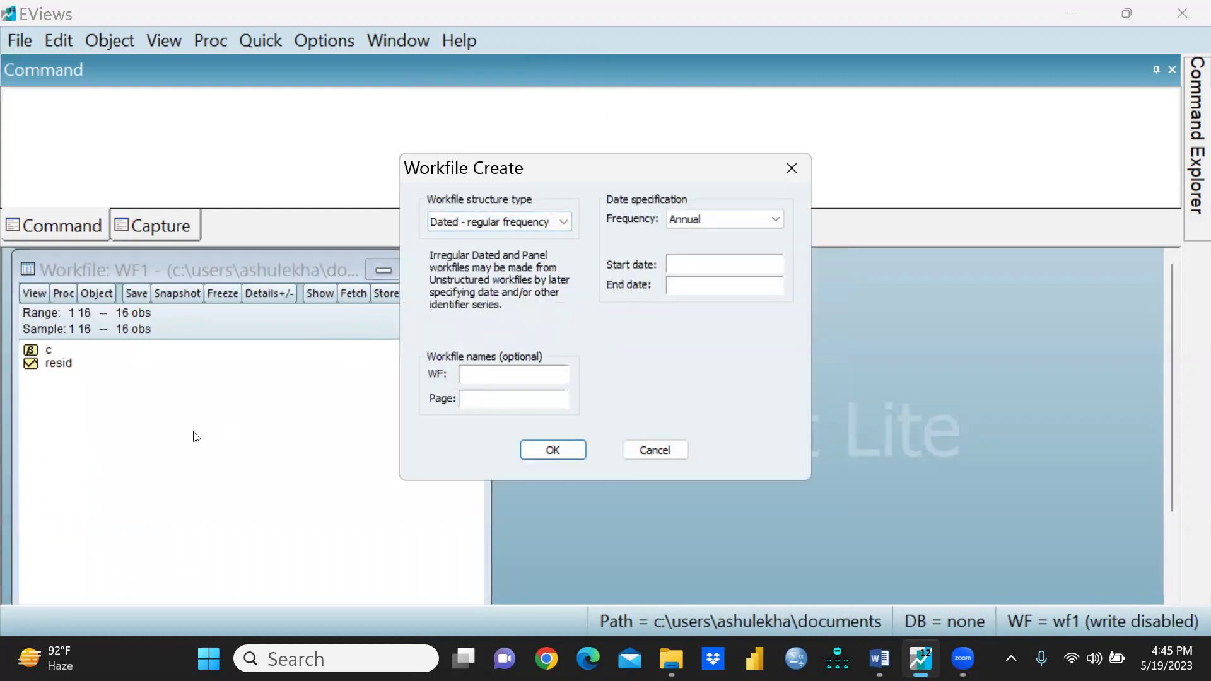
pyautogui.click(563, 222)
pyautogui.click(492, 251)
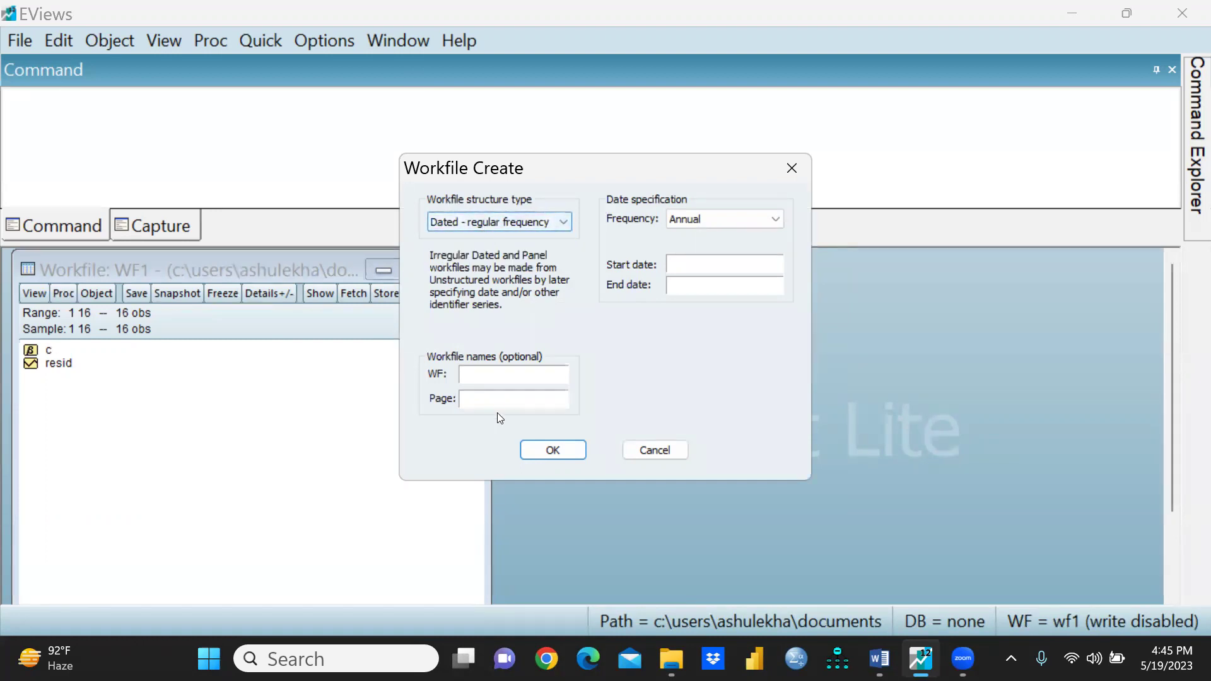
pyautogui.click(491, 372)
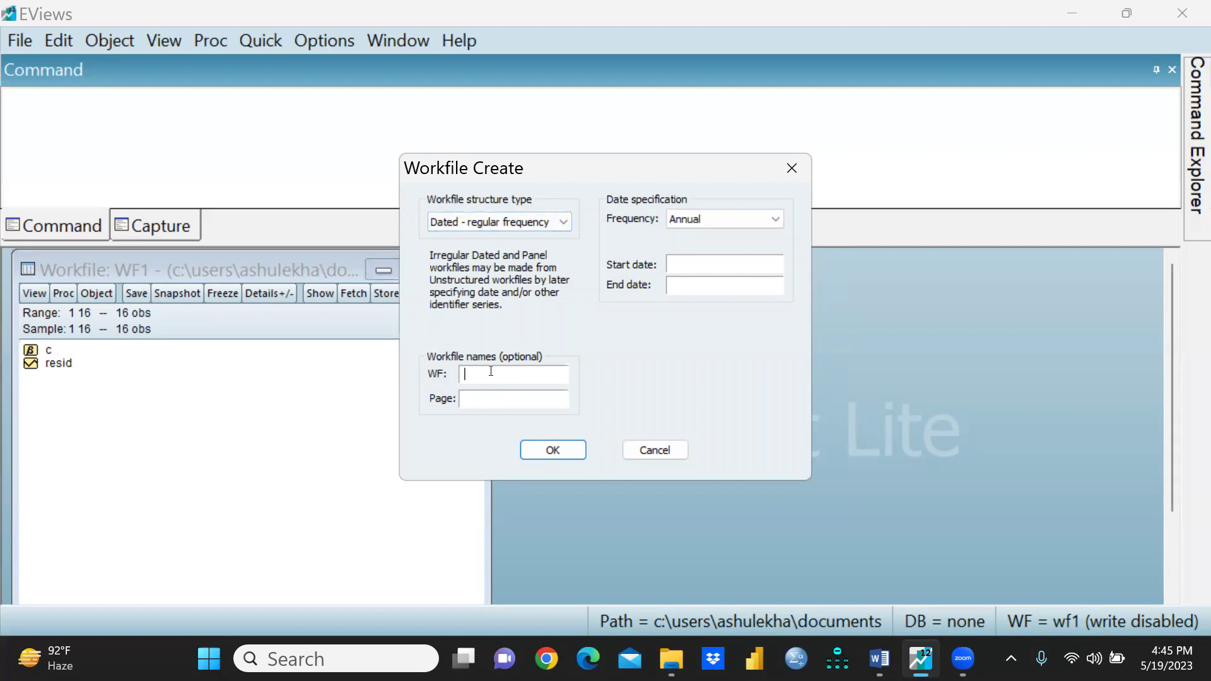
pyautogui.write('WF@')
pyautogui.press('BackSpace')
pyautogui.write('2')
pyautogui.write('1')
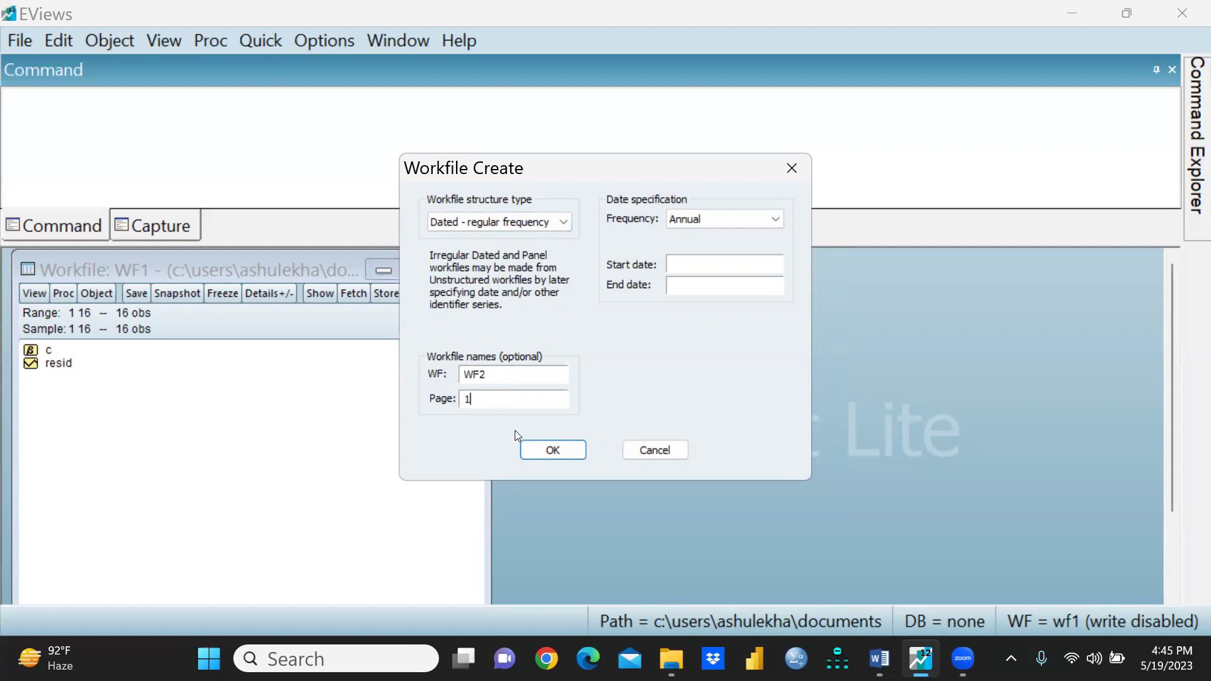
# - Set annual frequency from 2013 to 2021, fixing the range error, and create WF2
pyautogui.click(776, 220)
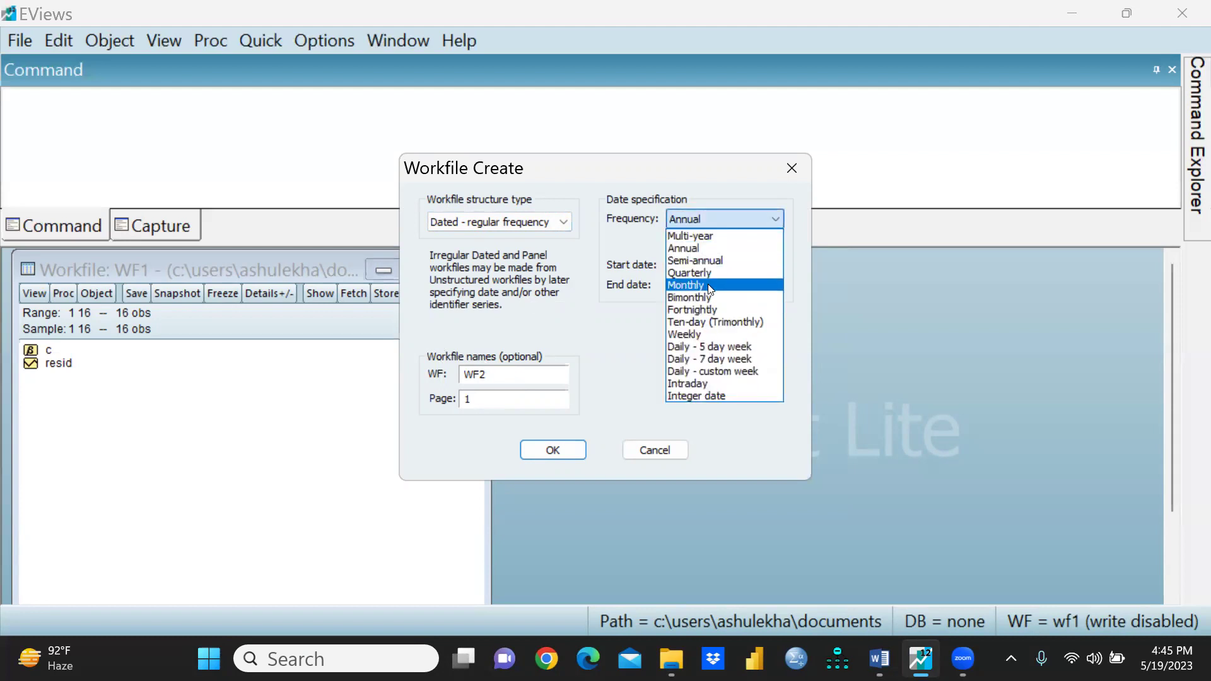
pyautogui.click(690, 251)
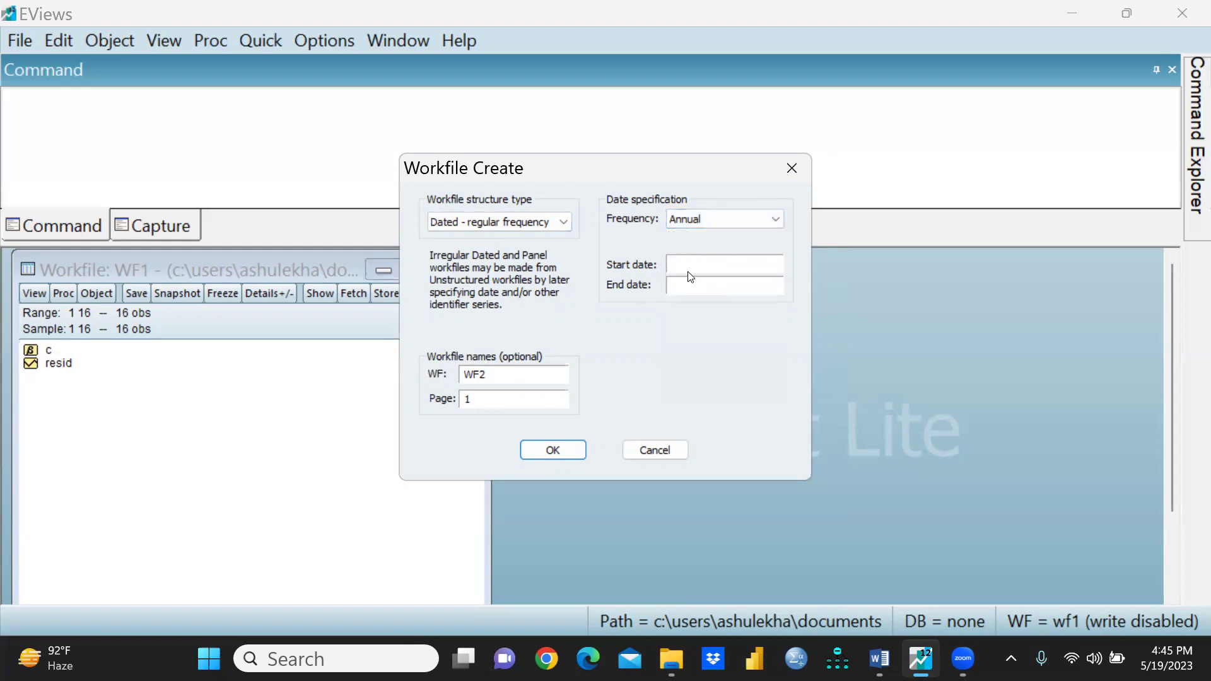
pyautogui.click(685, 267)
pyautogui.write('2013')
pyautogui.click(710, 285)
pyautogui.write('201')
pyautogui.click(555, 449)
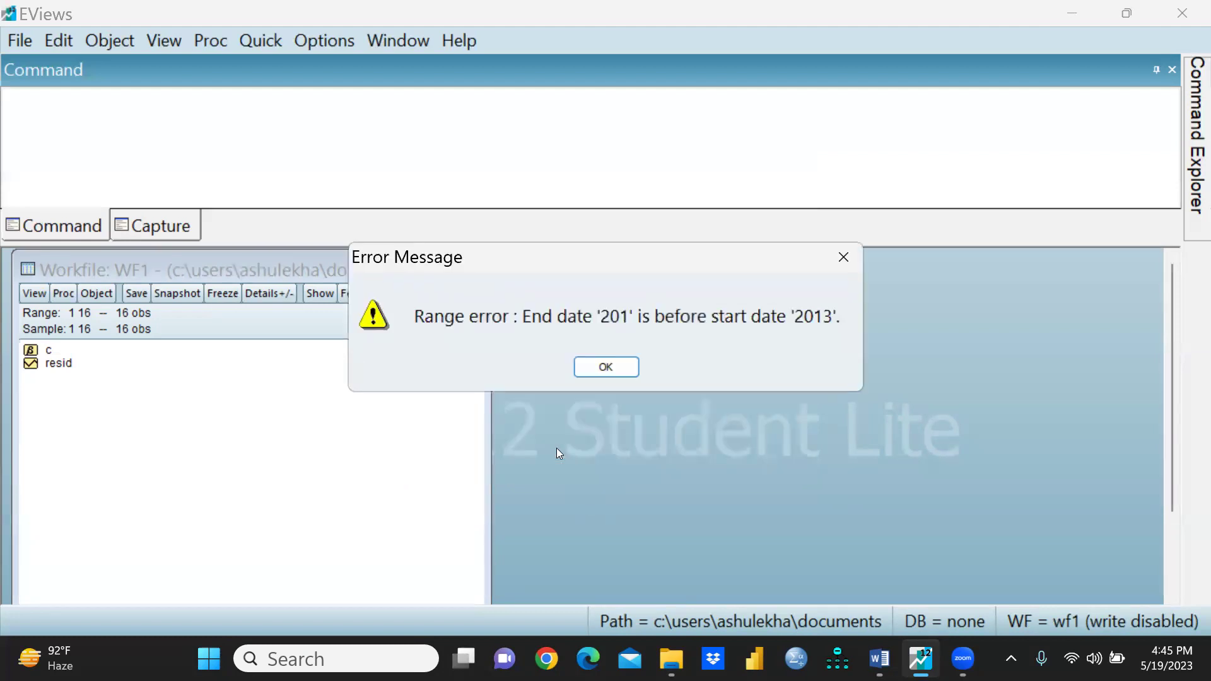
pyautogui.click(609, 368)
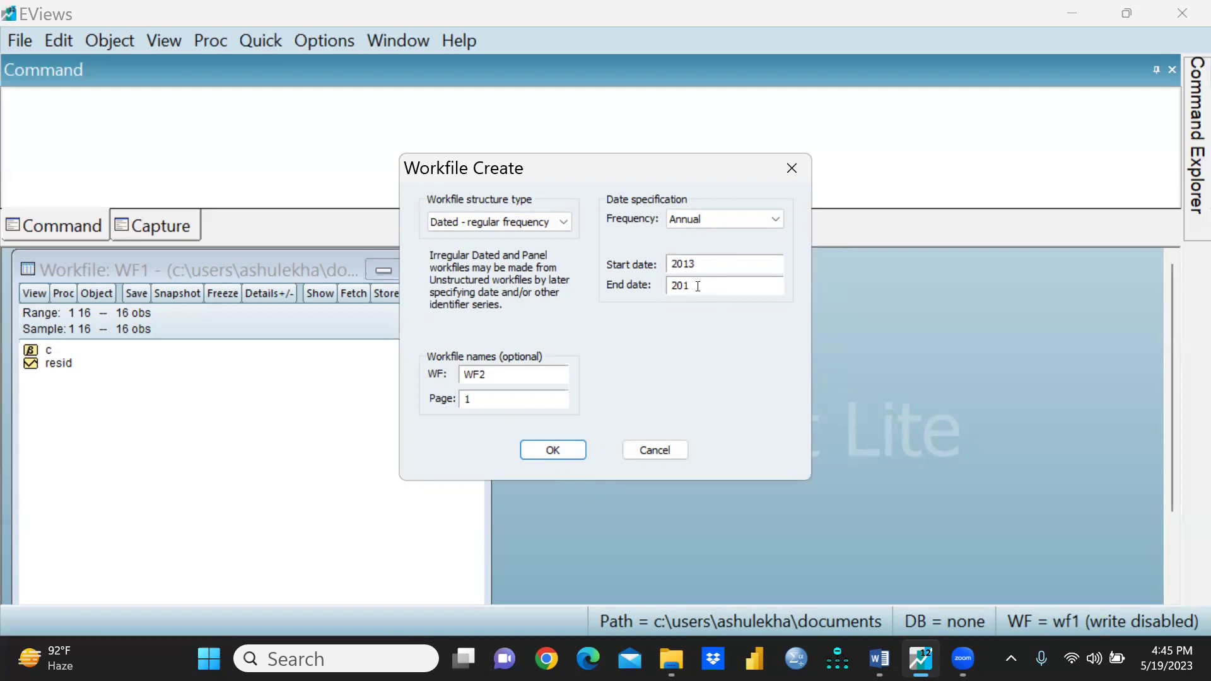
pyautogui.press('BackSpace')
pyautogui.write('21')
pyautogui.click(548, 454)
pyautogui.click(318, 399)
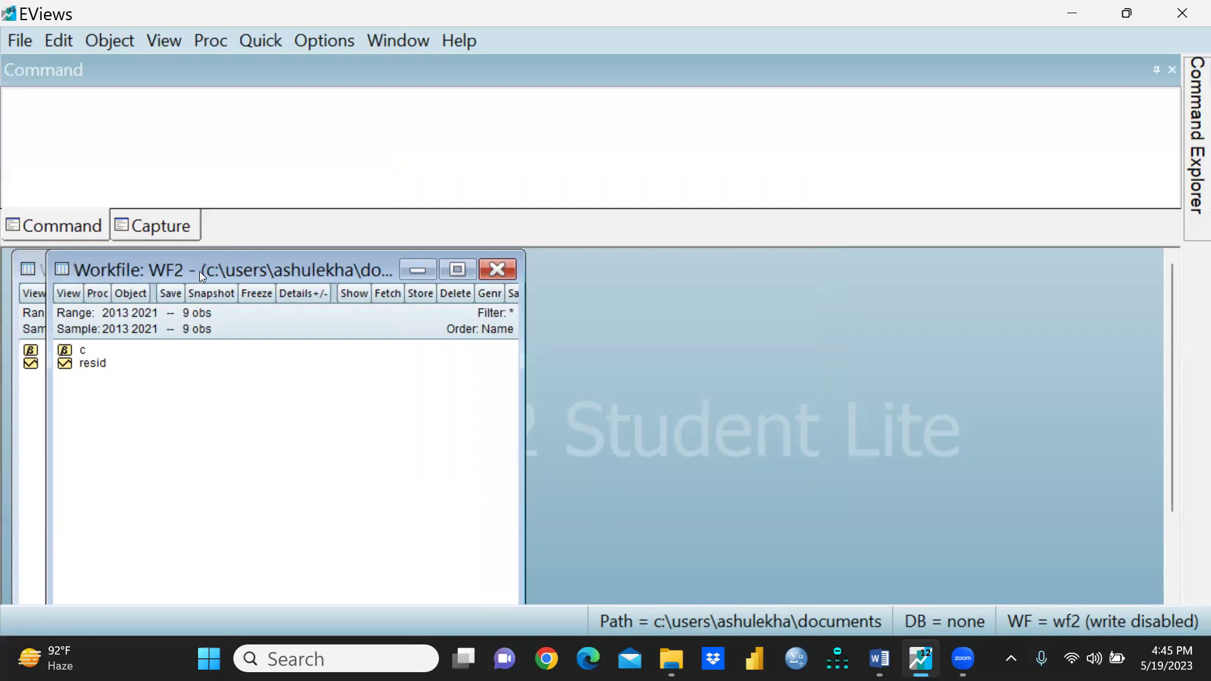
# - Place WF2 beside WF1, activate WF1, and collapse then restore the command pane
pyautogui.moveTo(199, 271); pyautogui.dragTo(665, 267)
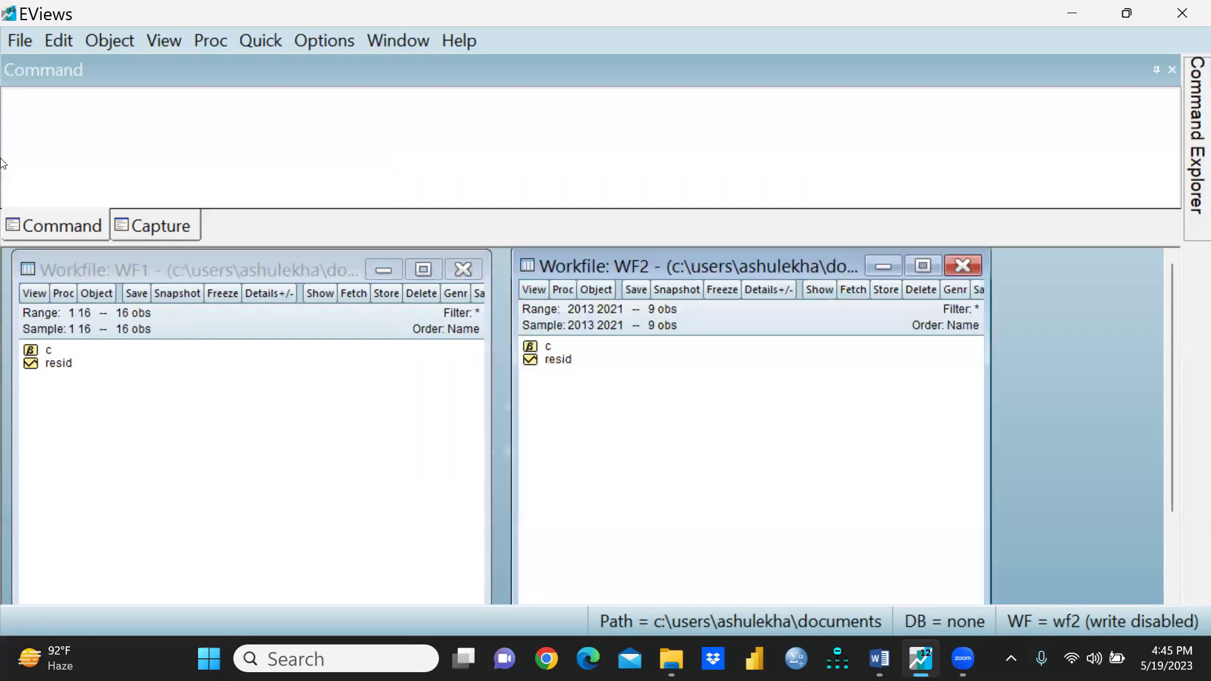
pyautogui.click(140, 271)
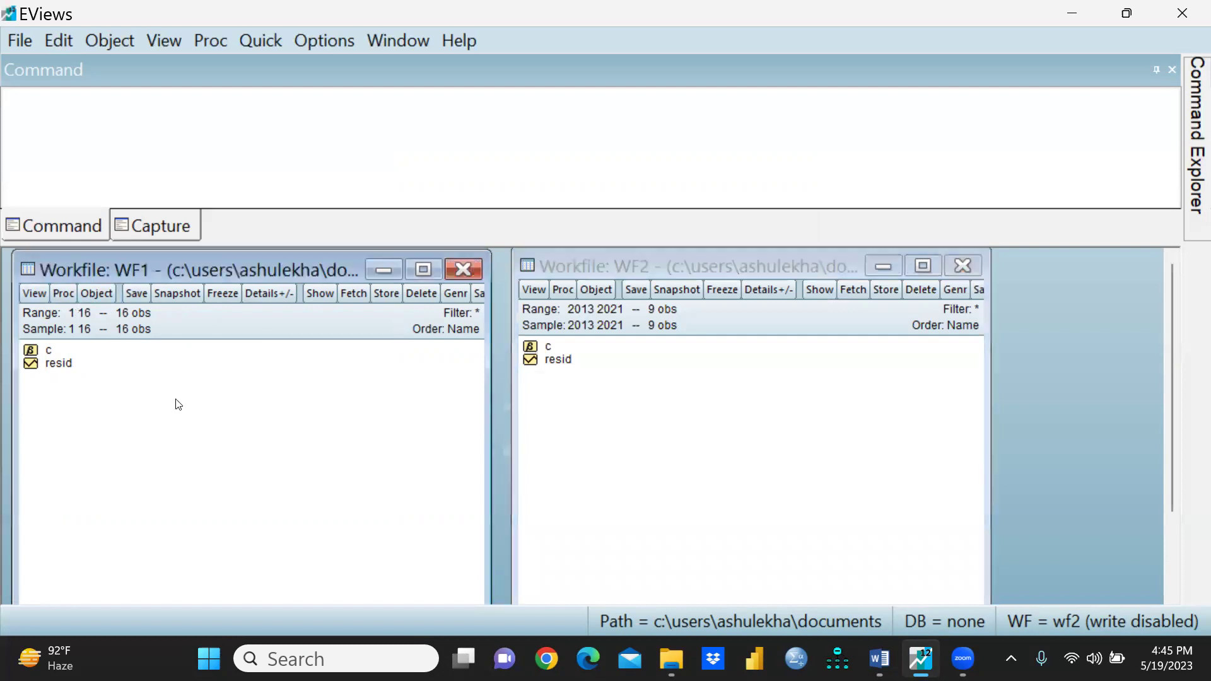
pyautogui.click(1157, 69)
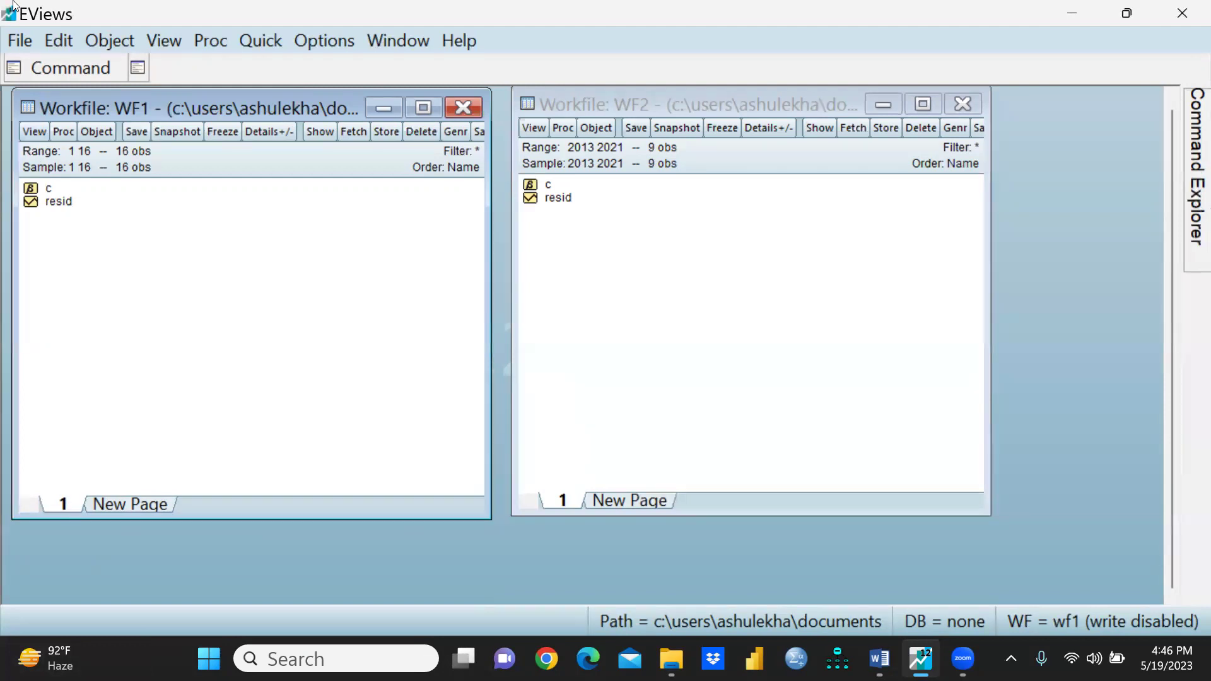
pyautogui.click(70, 68)
# - Open WF2's New Page menu, view Copy/Extract options, and dismiss it unchanged
pyautogui.click(612, 502)
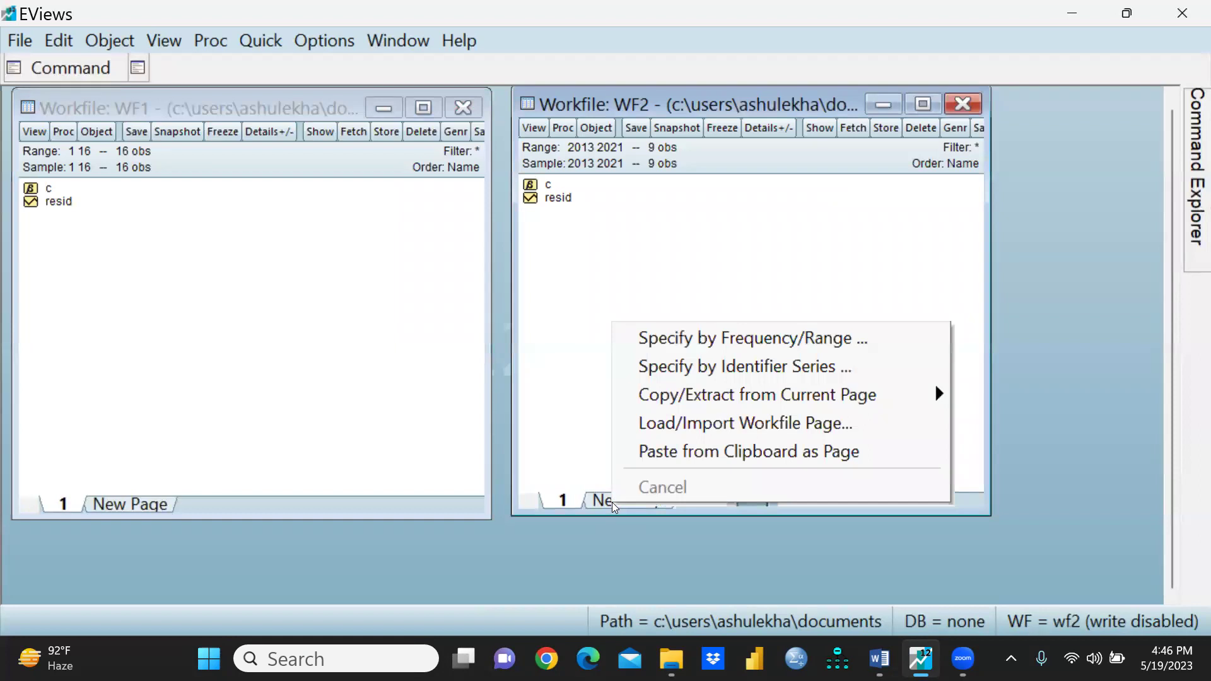
pyautogui.click(598, 505)
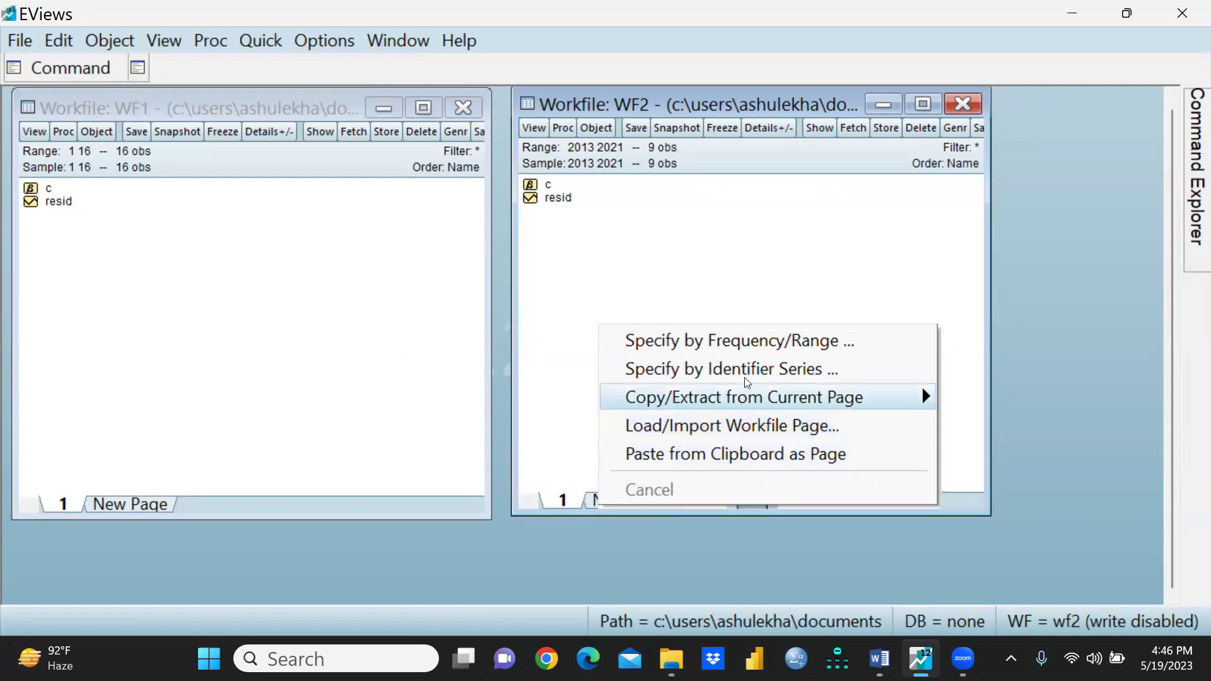
pyautogui.moveTo(793, 401)
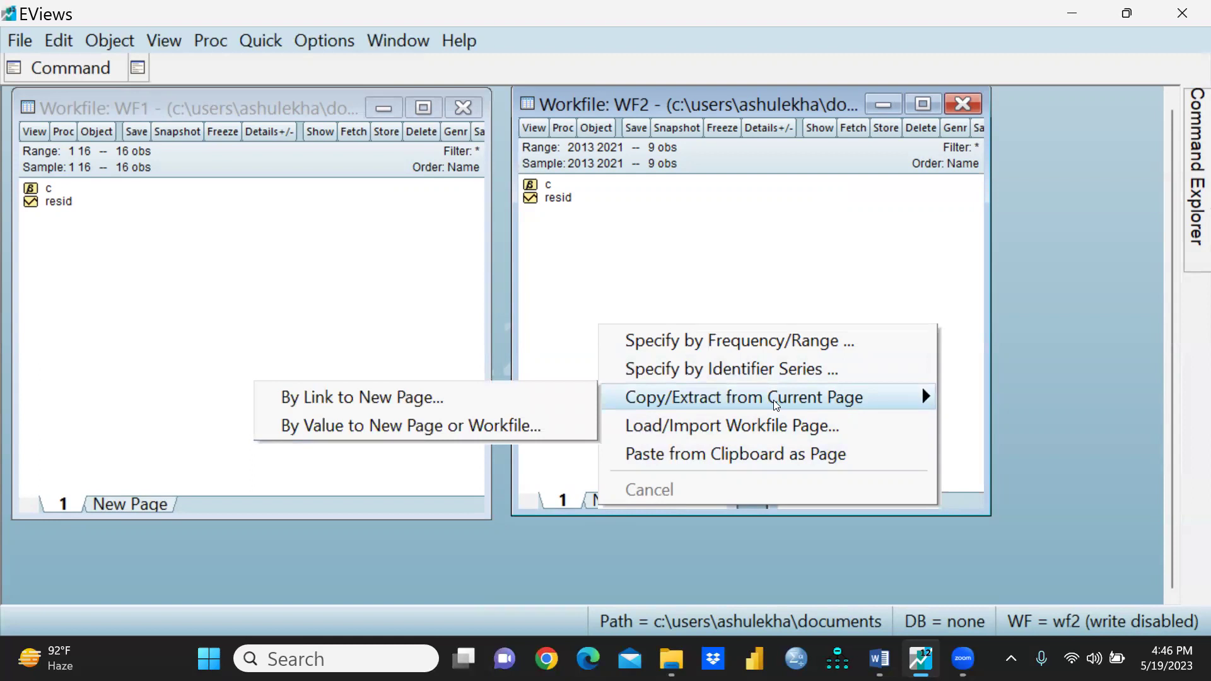
pyautogui.click(643, 242)
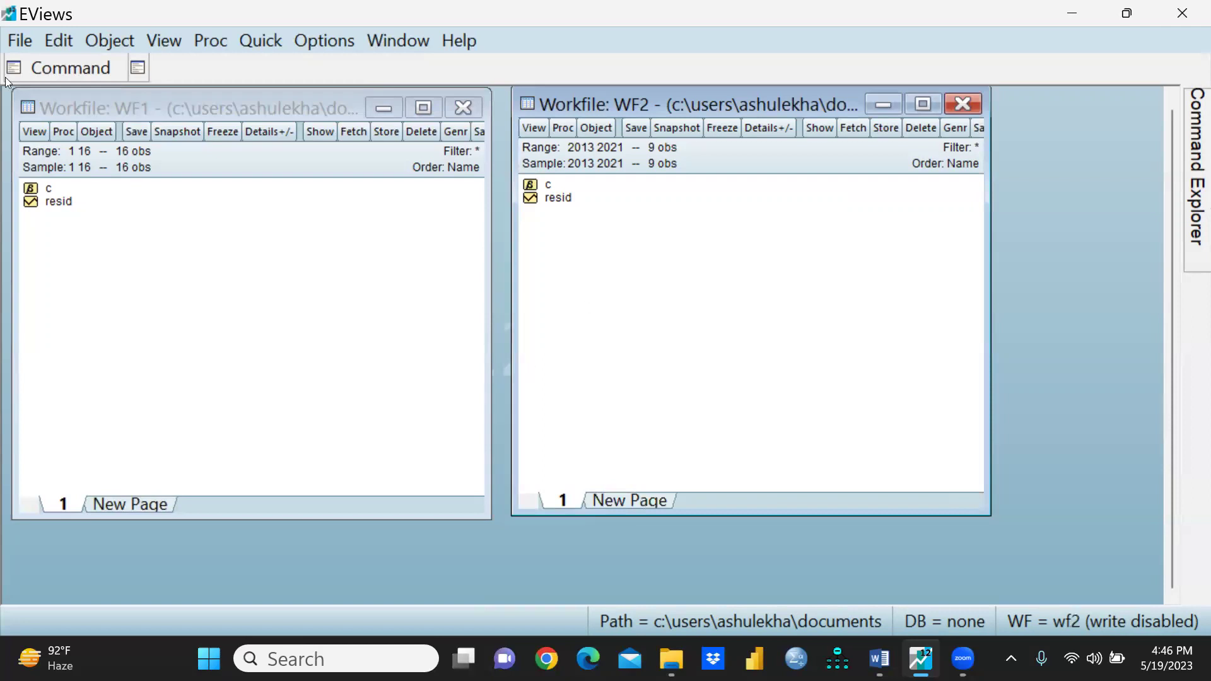
# - Start a new workfile and choose the Balanced Panel structure
pyautogui.click(20, 42)
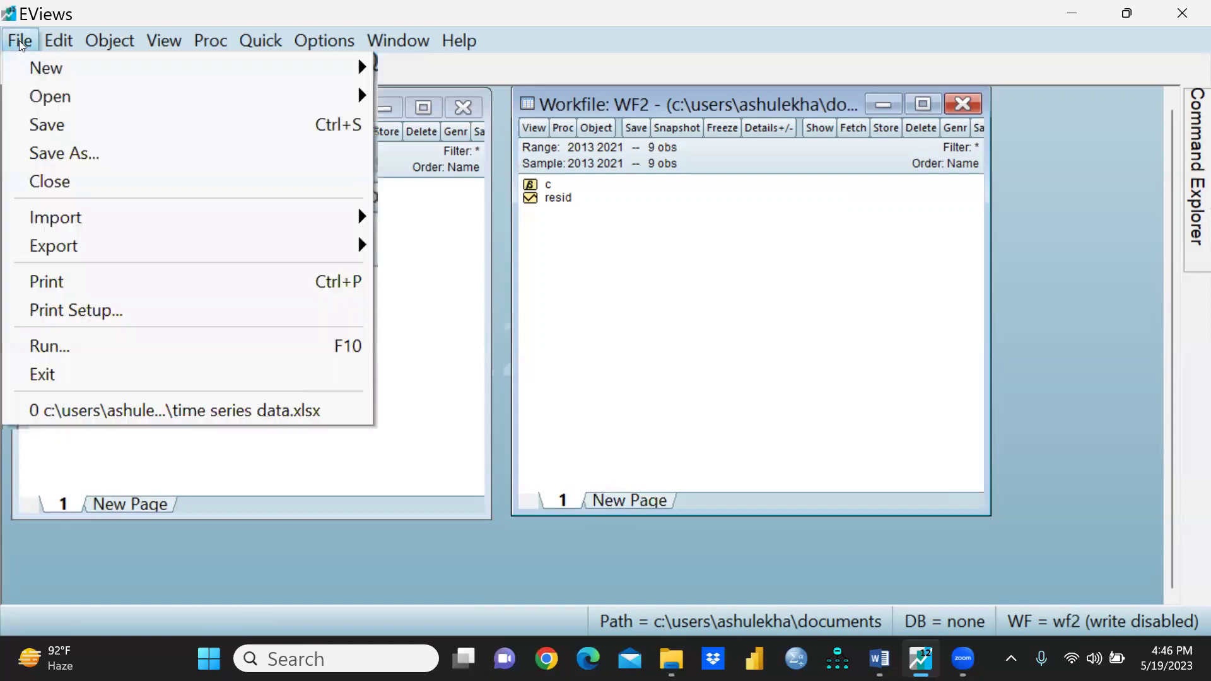
pyautogui.moveTo(58, 41)
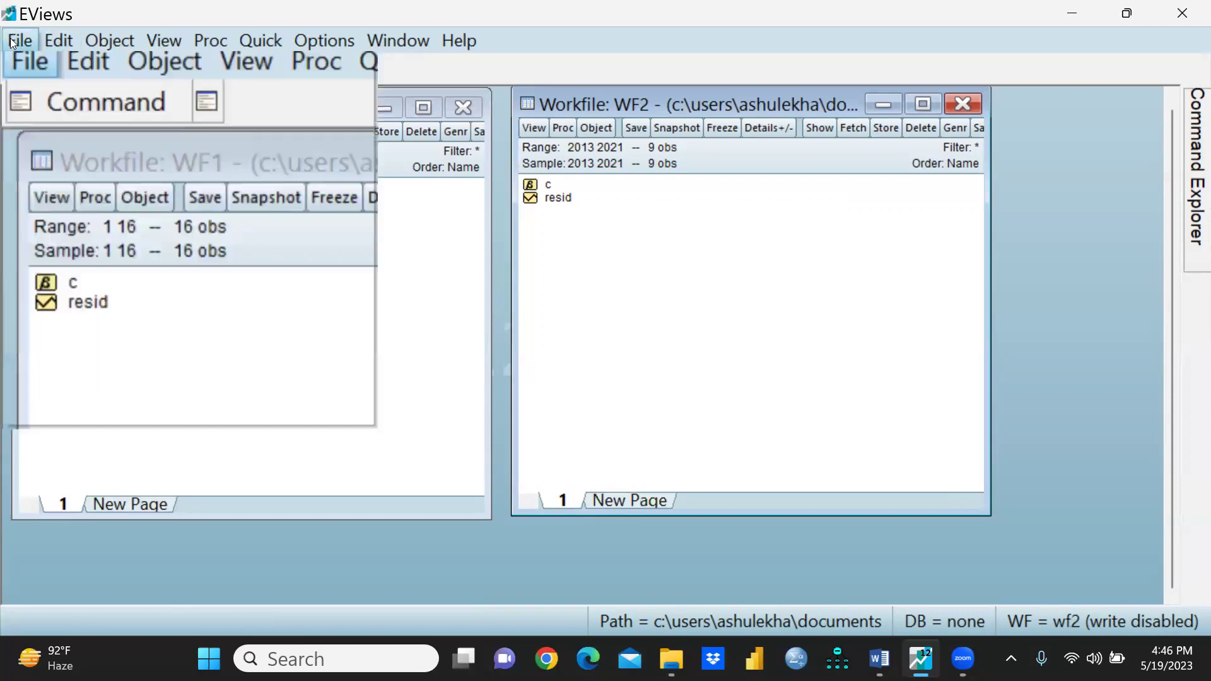
pyautogui.moveTo(21, 40)
pyautogui.moveTo(38, 65)
pyautogui.press('Right')
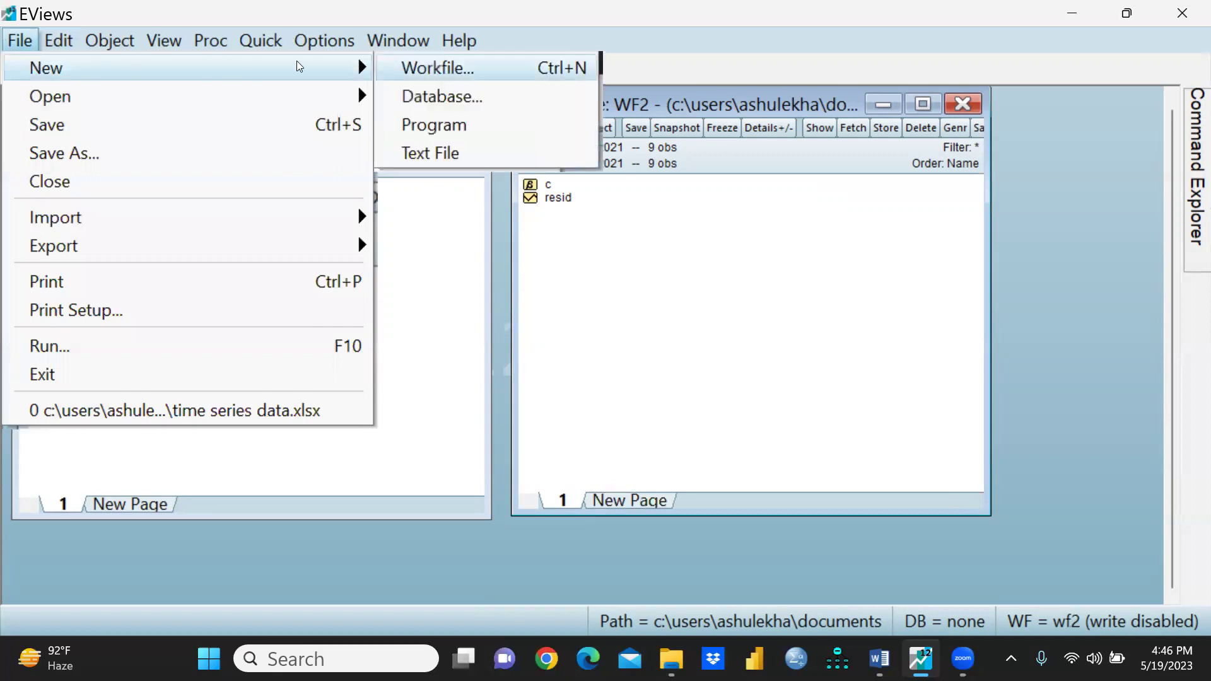
pyautogui.press('Return')
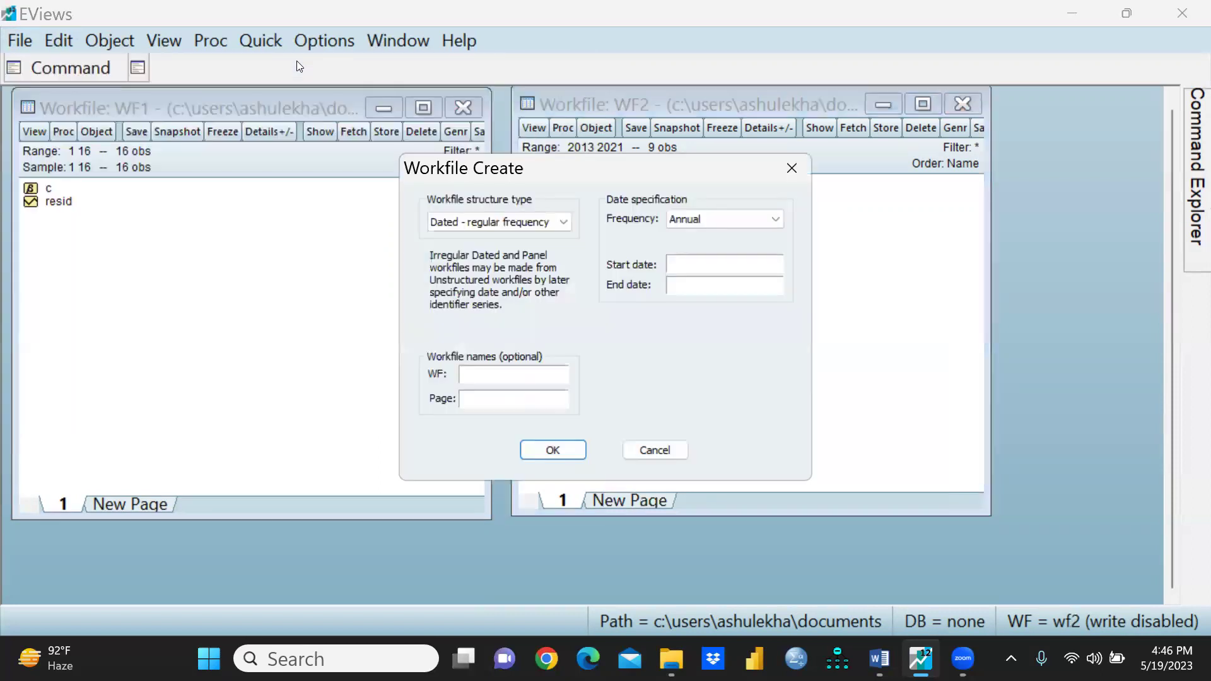
pyautogui.click(563, 222)
pyautogui.click(504, 263)
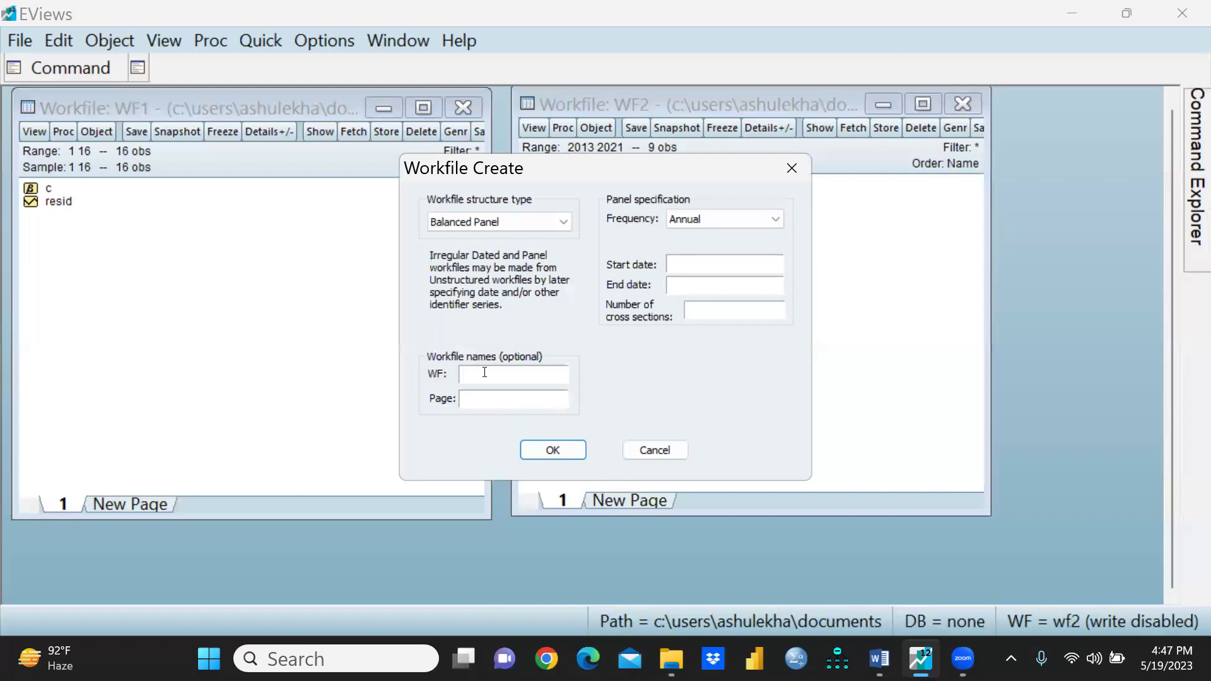
# - Enter WF3, page 1, start 2015, end 2023, 4 cross sections, and create it
pyautogui.write('WF3')
pyautogui.click(497, 400)
pyautogui.write('1')
pyautogui.click(676, 259)
pyautogui.write('2015')
pyautogui.click(686, 278)
pyautogui.write('2023')
pyautogui.click(710, 306)
pyautogui.write('4')
pyautogui.click(548, 448)
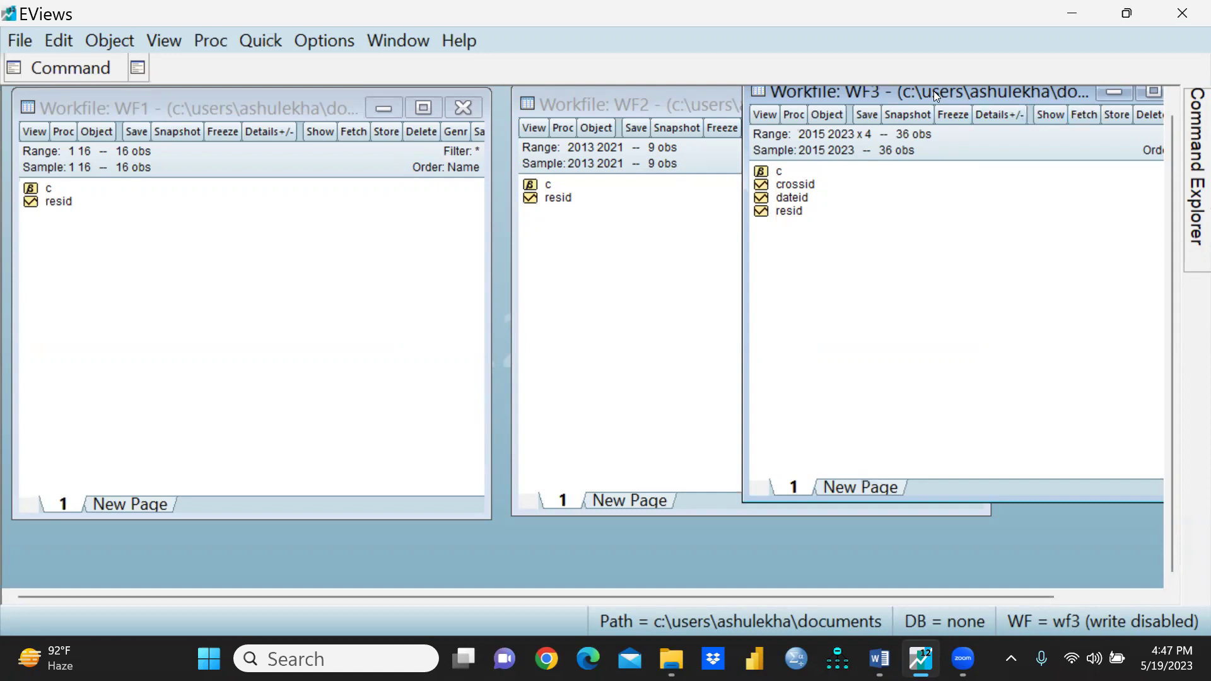
# - Drag the WF3 window left and down so it sits fully visible beside WF1
pyautogui.moveTo(933, 91); pyautogui.dragTo(727, 110)
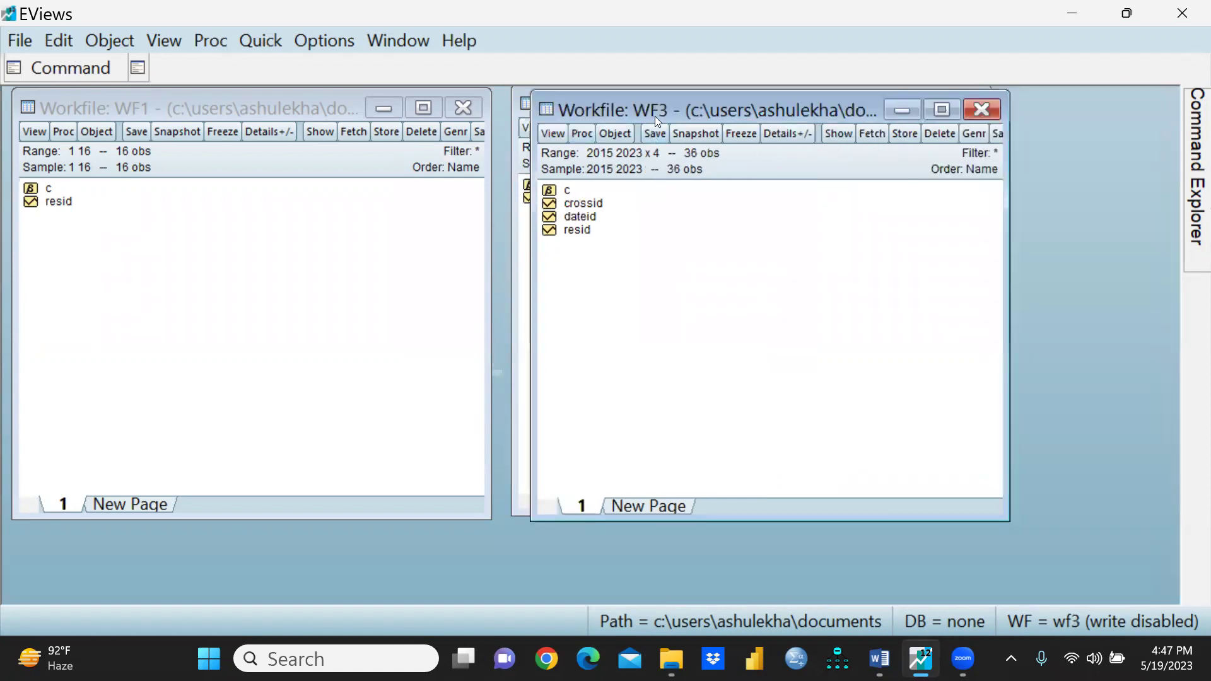